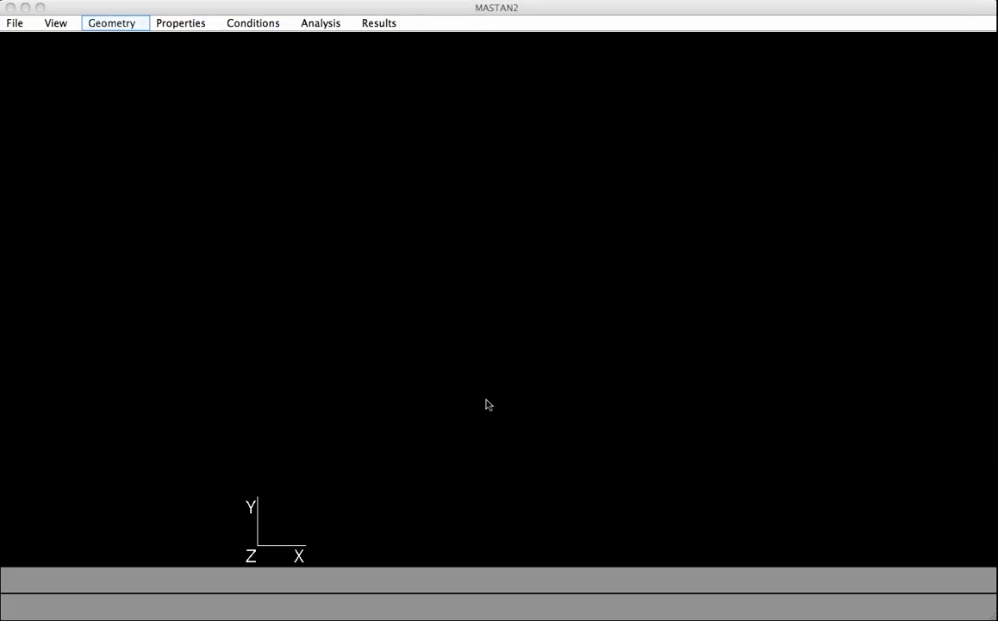
# - Generate a 1-story, 0-bay frame 172.8 high, giving column E1 from N1 to N2
pyautogui.click(111, 25)
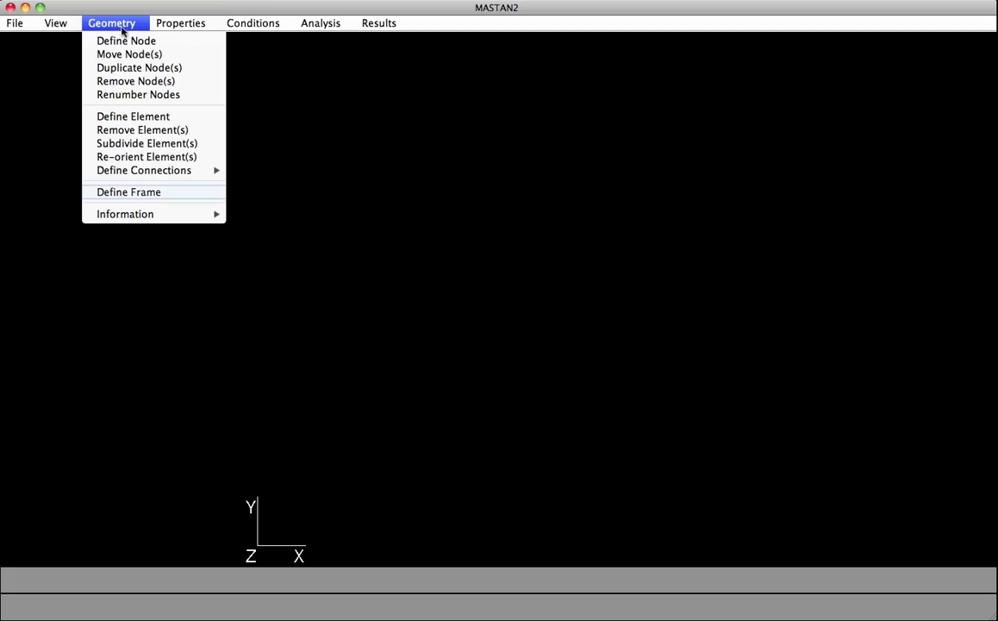
pyautogui.click(129, 192)
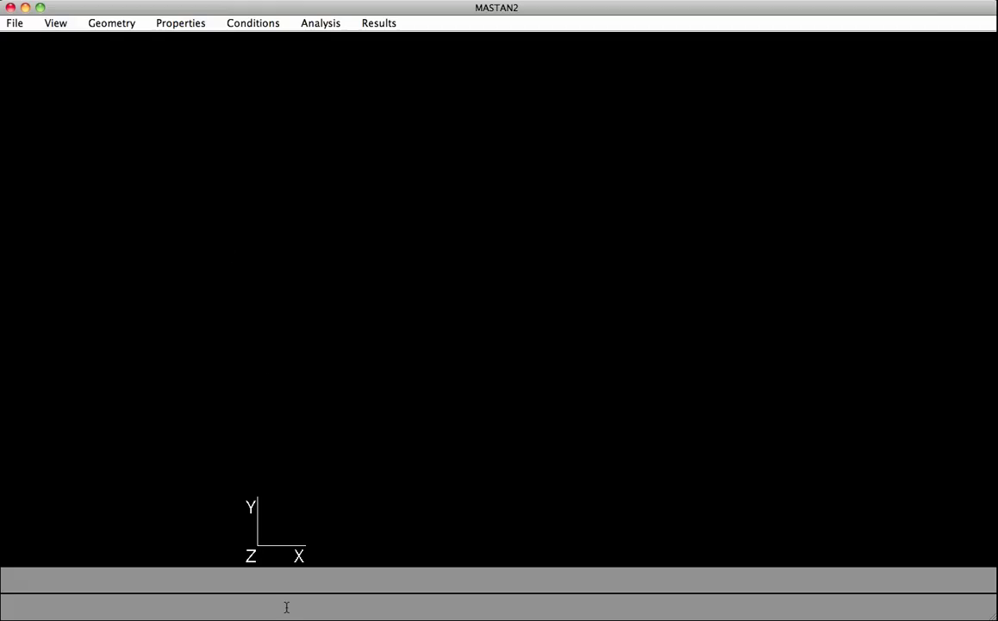
pyautogui.write('1')
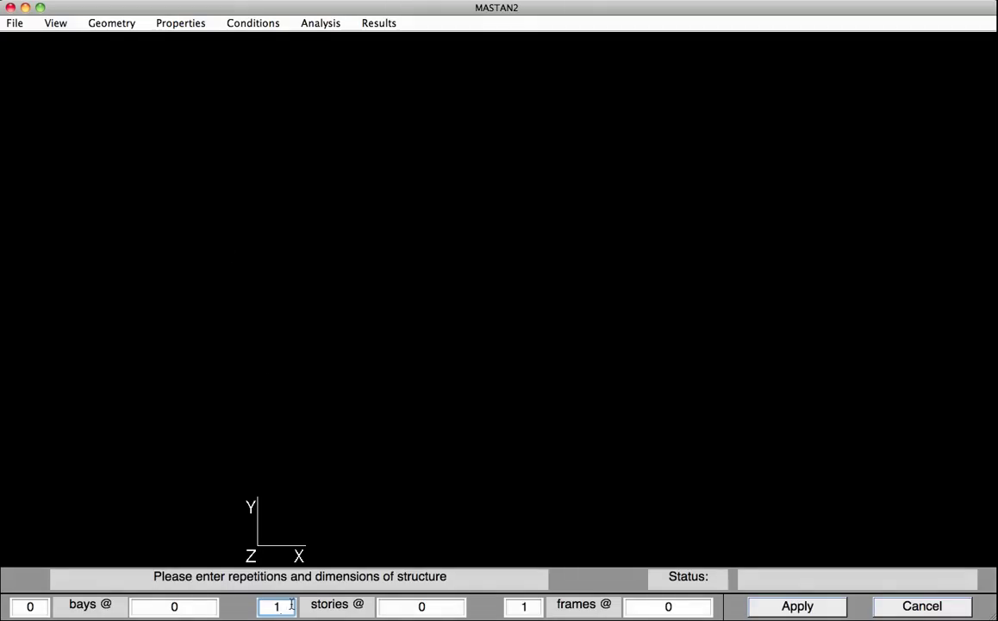
pyautogui.click(401, 604)
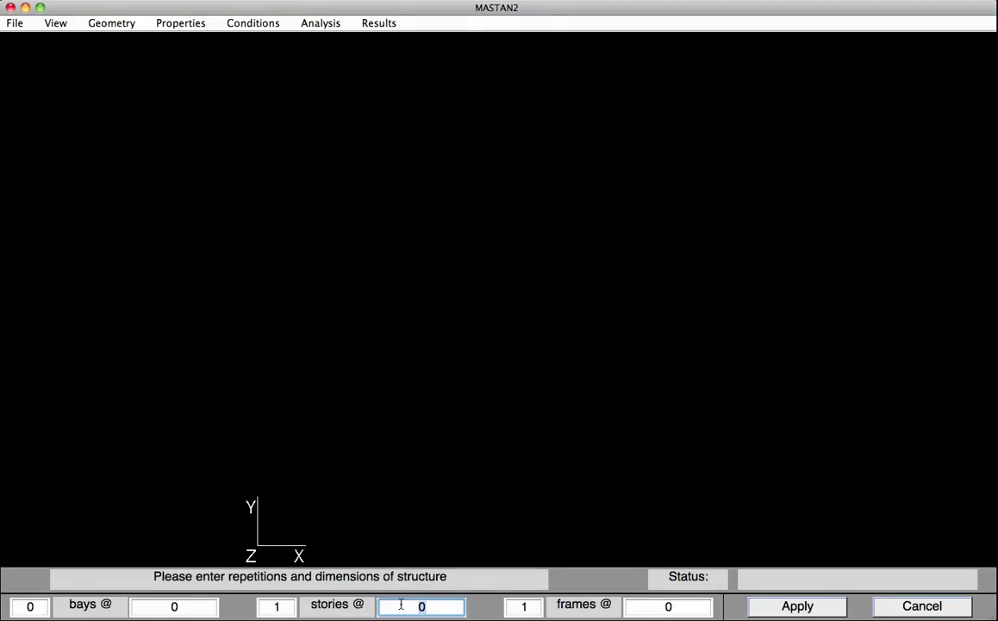
pyautogui.write('172.8')
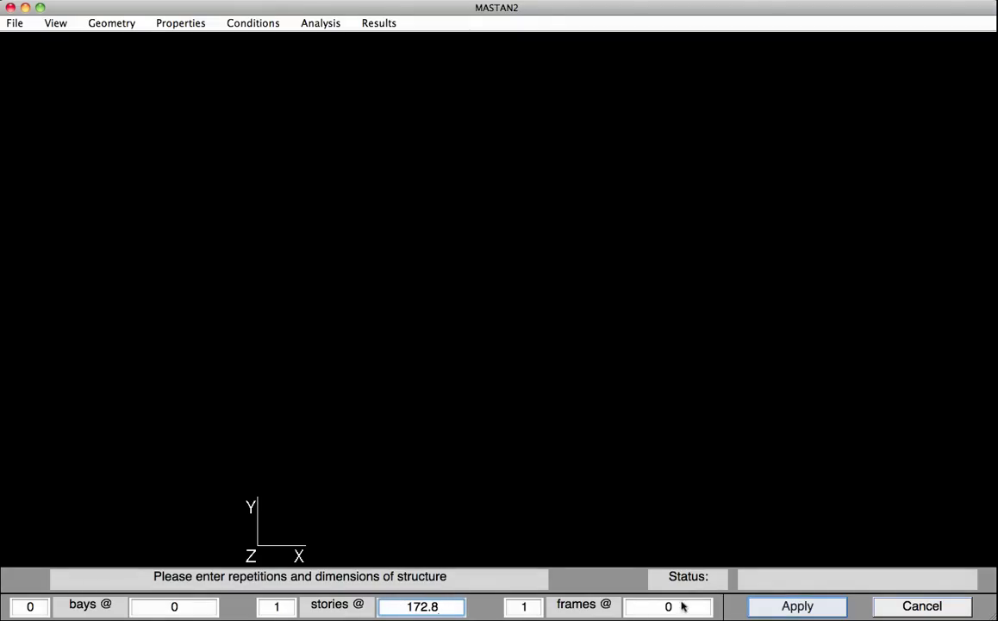
pyautogui.click(767, 606)
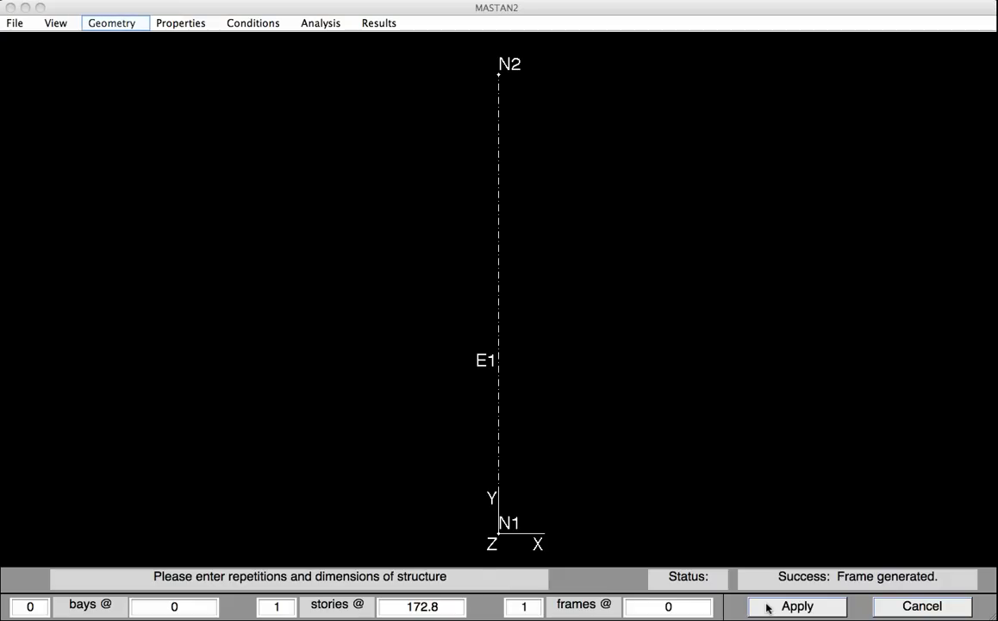
pyautogui.click(95, 25)
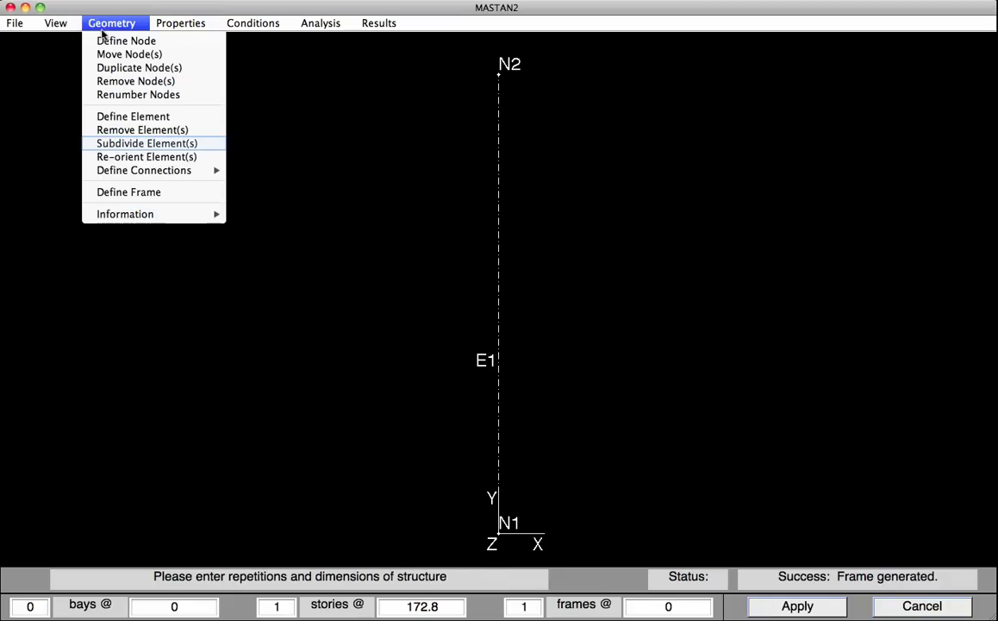
# - Subdivide element E1 into 8 segments, creating elements E1–E8 and nodes N3–N9
pyautogui.click(115, 144)
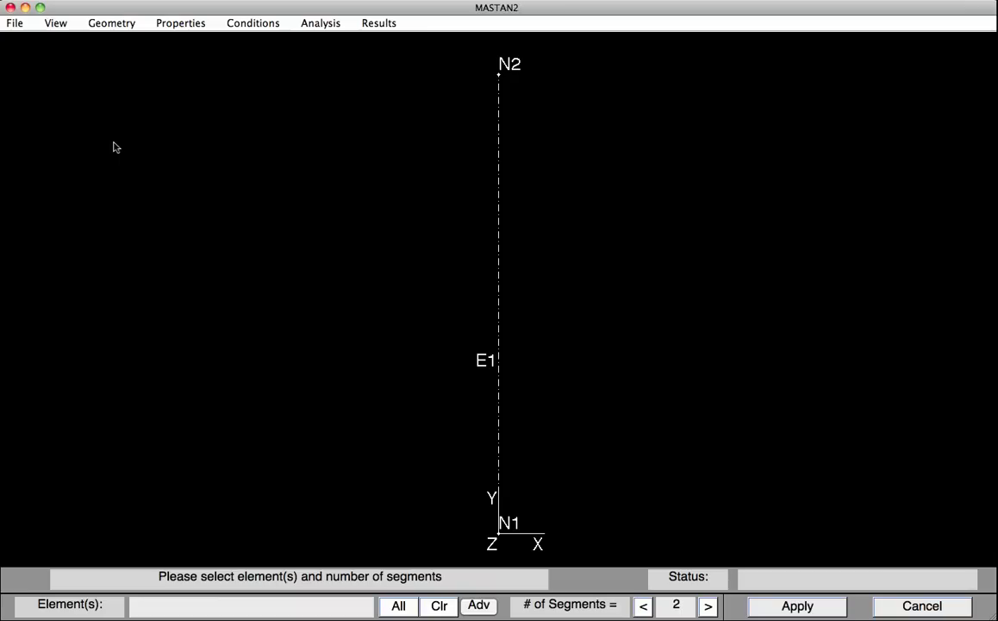
pyautogui.click(499, 406)
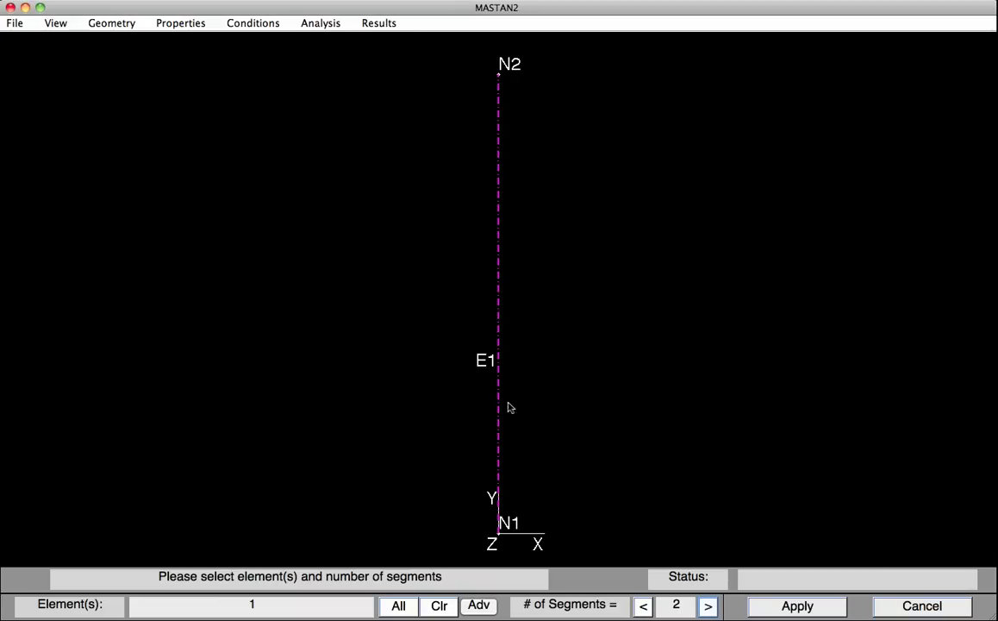
pyautogui.click(708, 608)
pyautogui.click(709, 607)
pyautogui.click(708, 608)
pyautogui.click(709, 608)
pyautogui.click(708, 607)
pyautogui.click(709, 608)
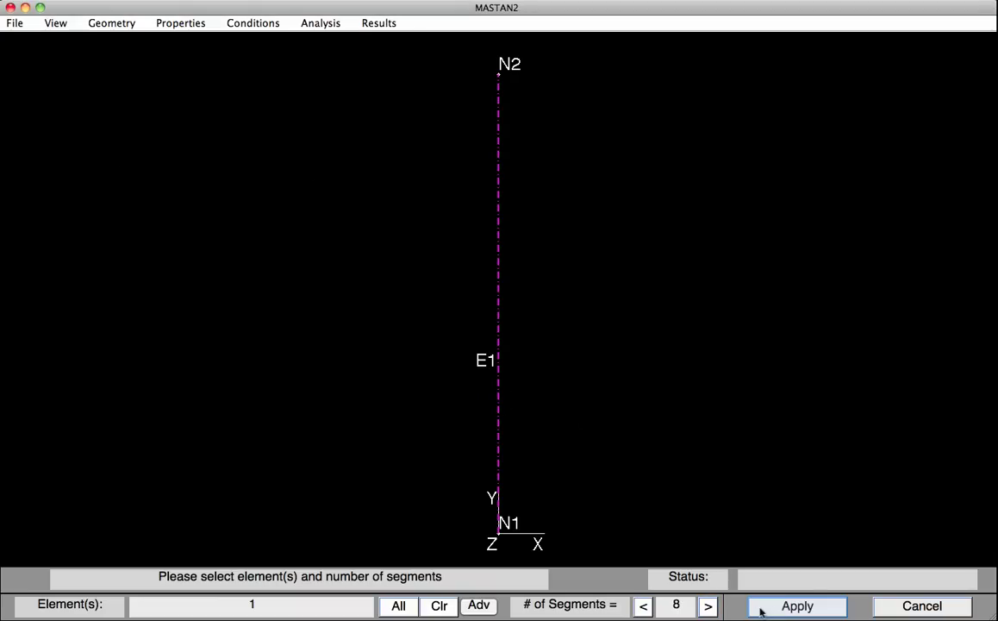
pyautogui.click(789, 608)
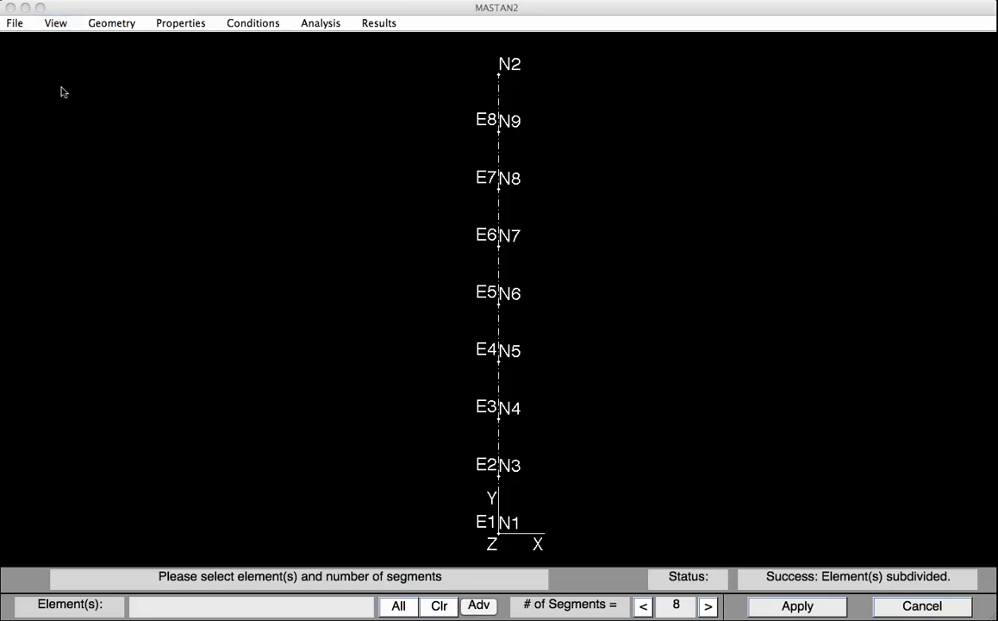
pyautogui.click(55, 25)
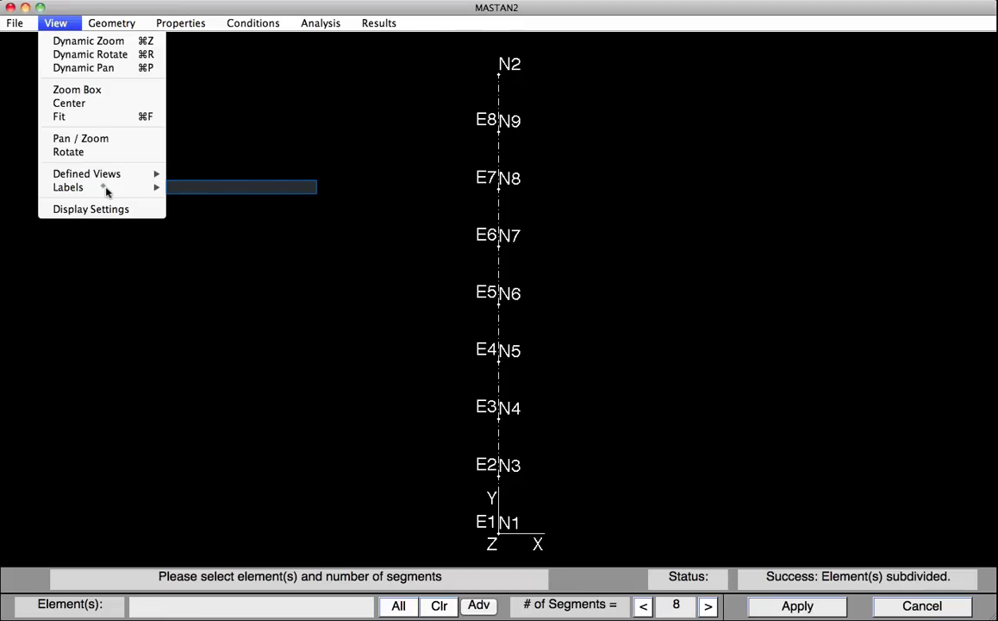
# - Turn on the Element Web (Local-y) labels for the column elements
pyautogui.moveTo(107, 192)
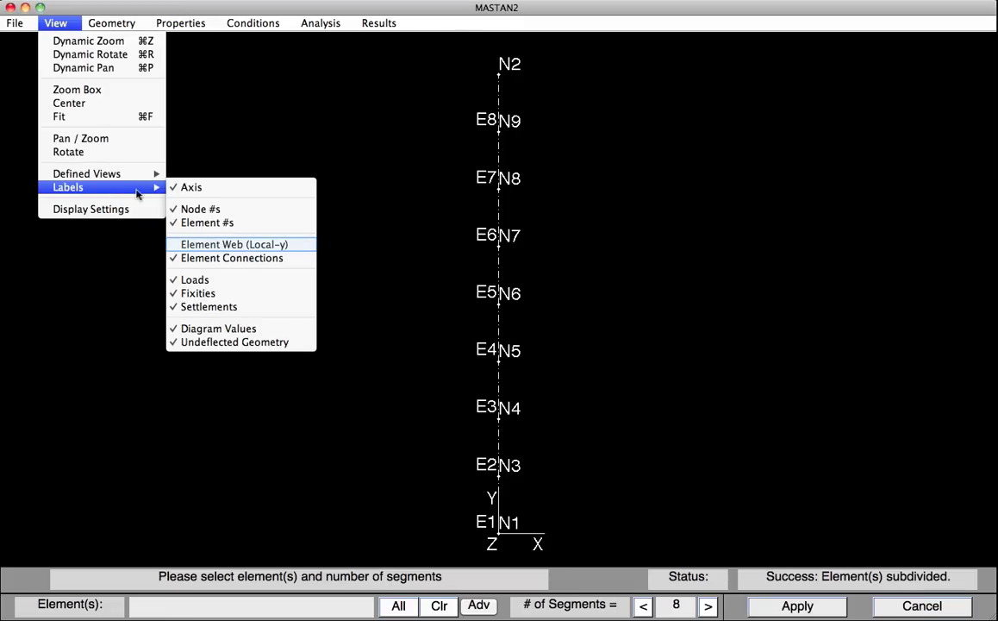
pyautogui.click(193, 246)
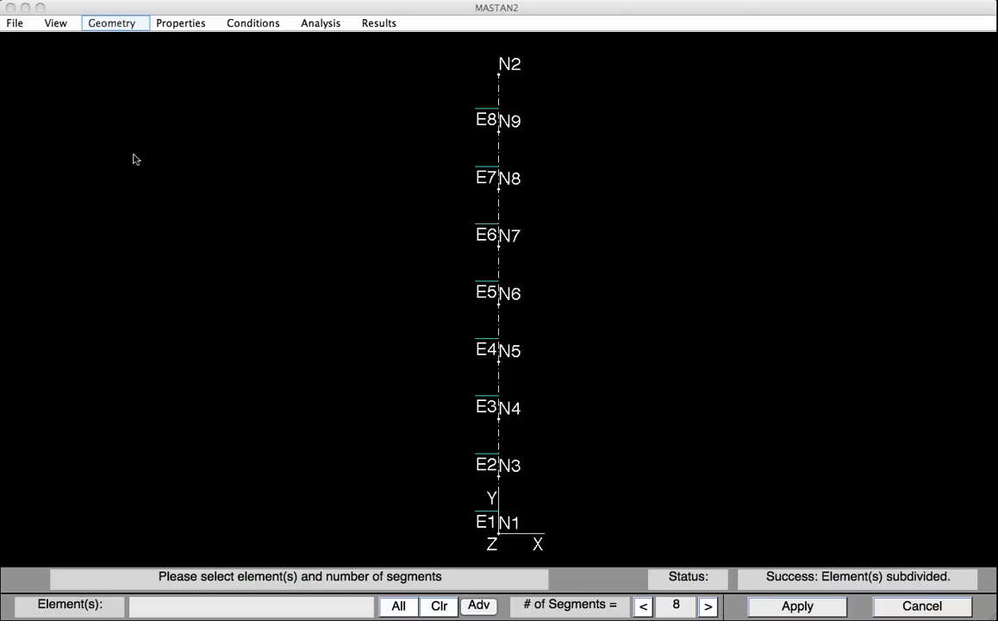
pyautogui.click(105, 26)
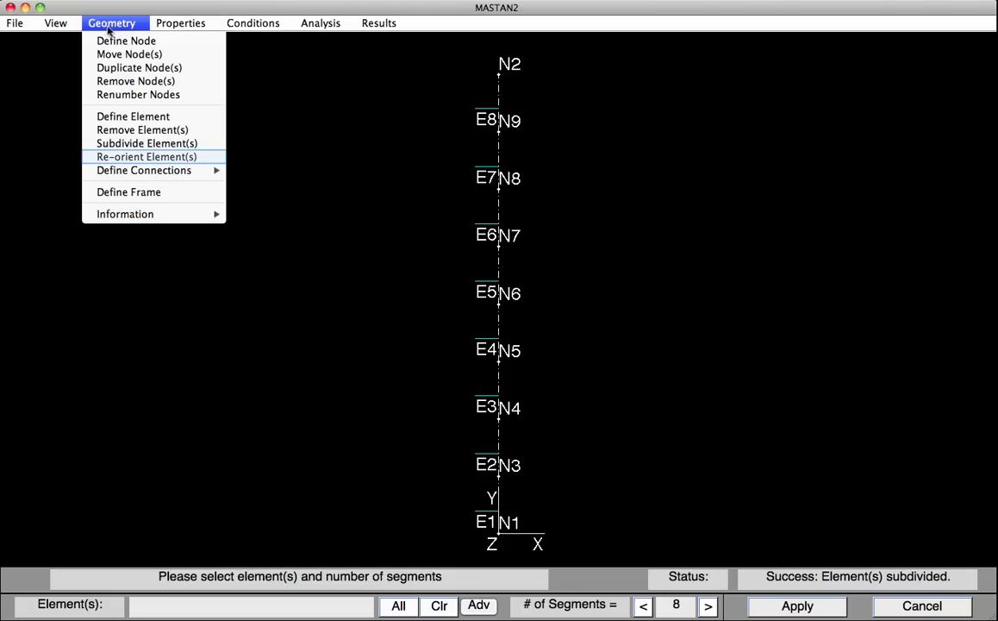
# - Re-orient all eight column elements to a beta angle of 90 degrees
pyautogui.click(125, 157)
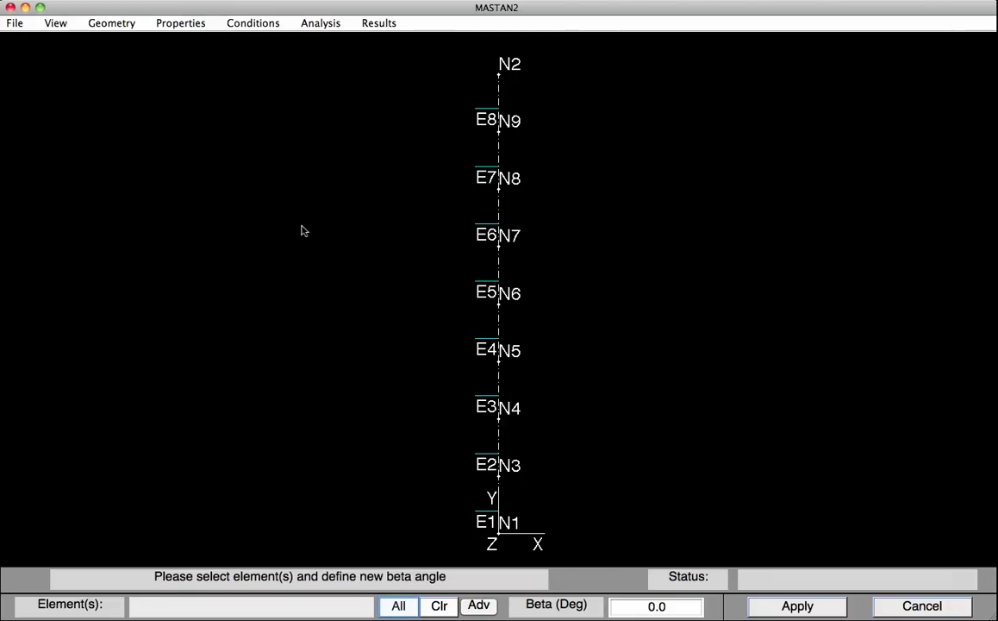
pyautogui.click(400, 606)
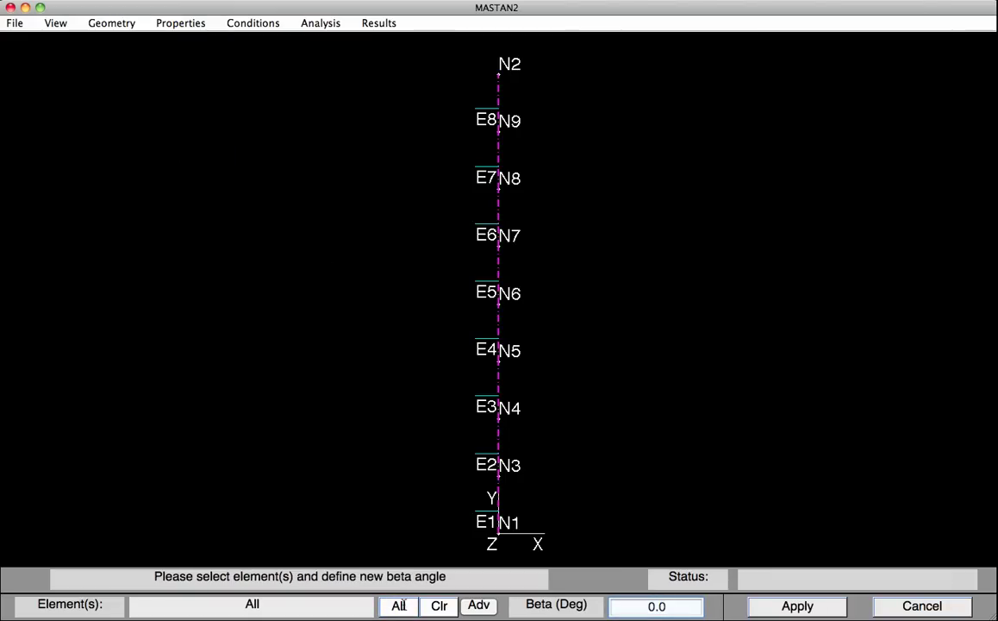
pyautogui.click(645, 606)
pyautogui.write('9')
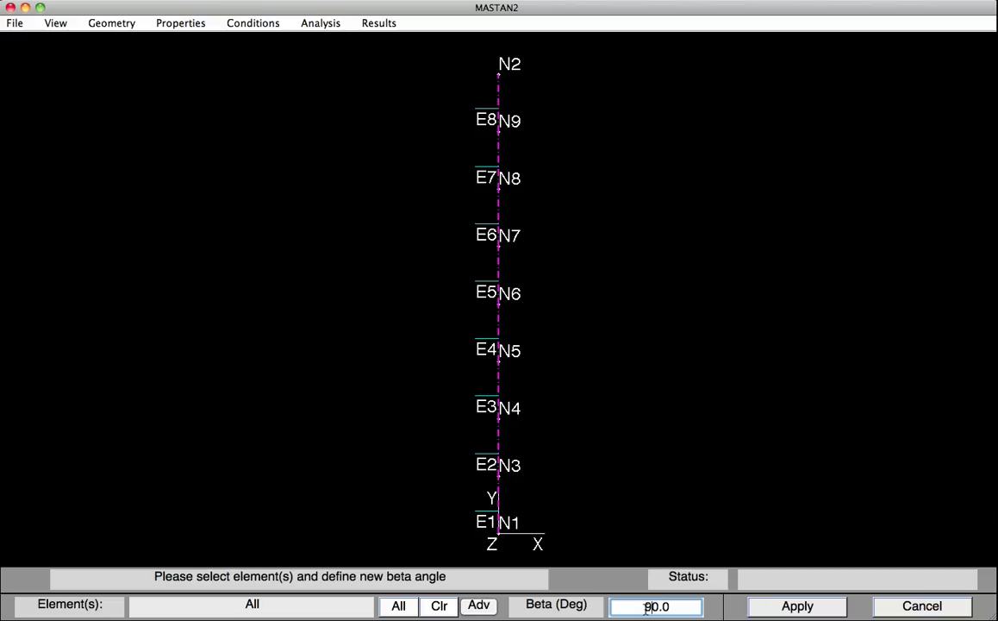
pyautogui.click(772, 608)
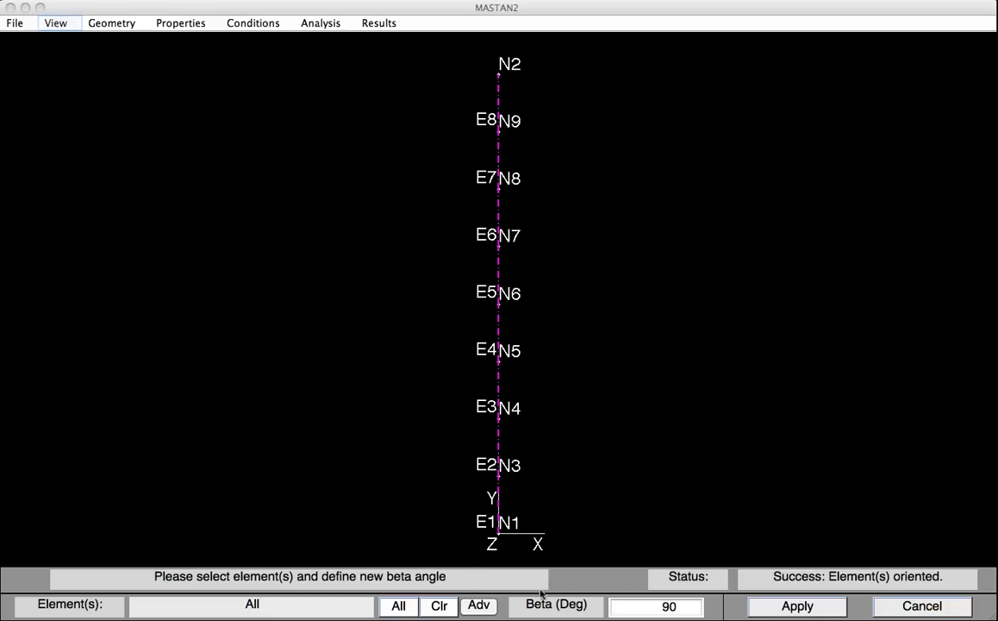
# - Turn off the Element Web, Node # and Element # labels
pyautogui.click(60, 24)
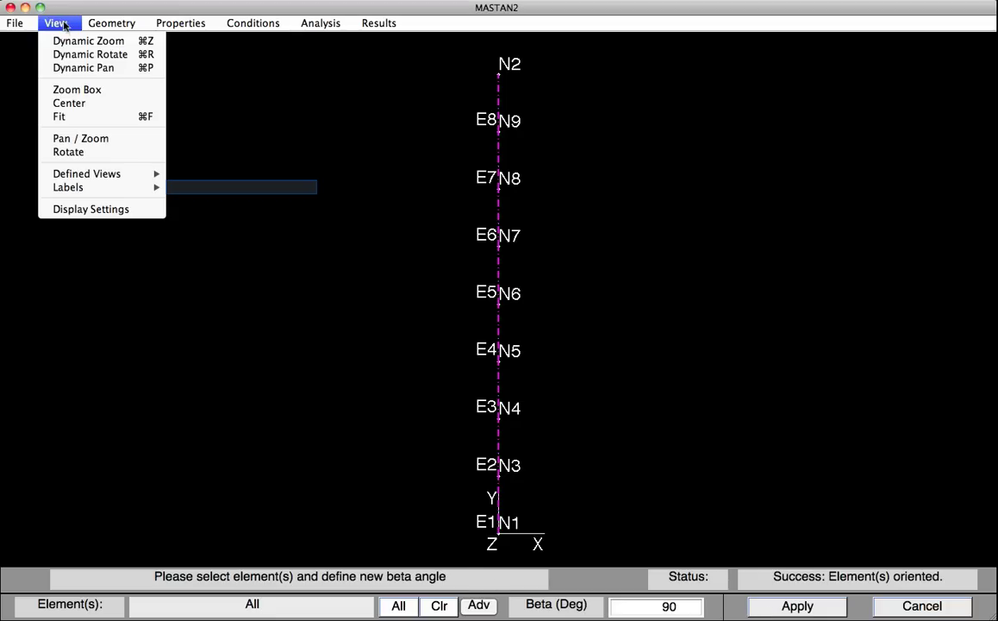
pyautogui.moveTo(72, 193)
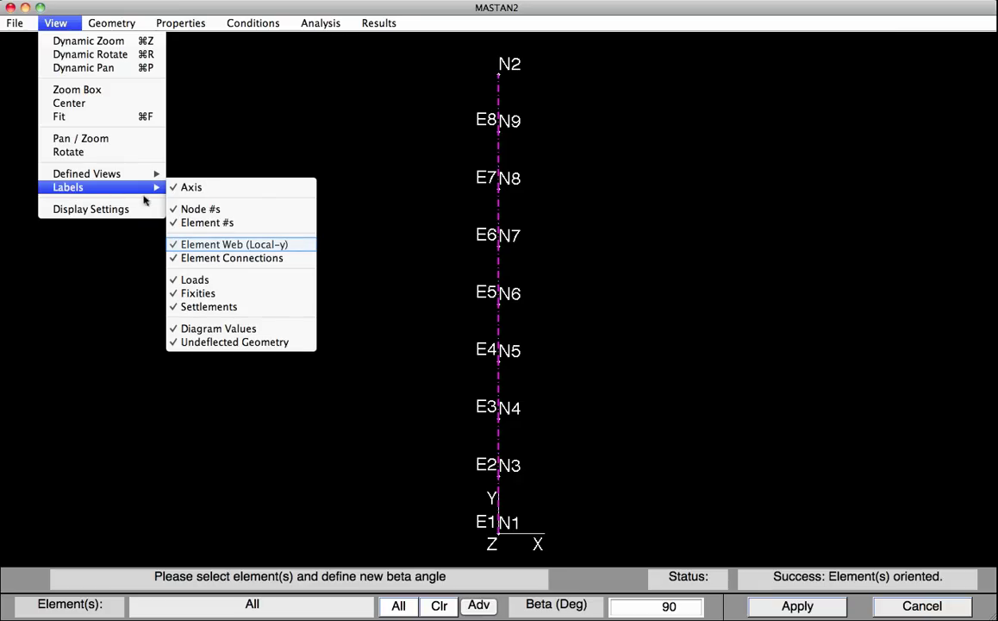
pyautogui.click(203, 246)
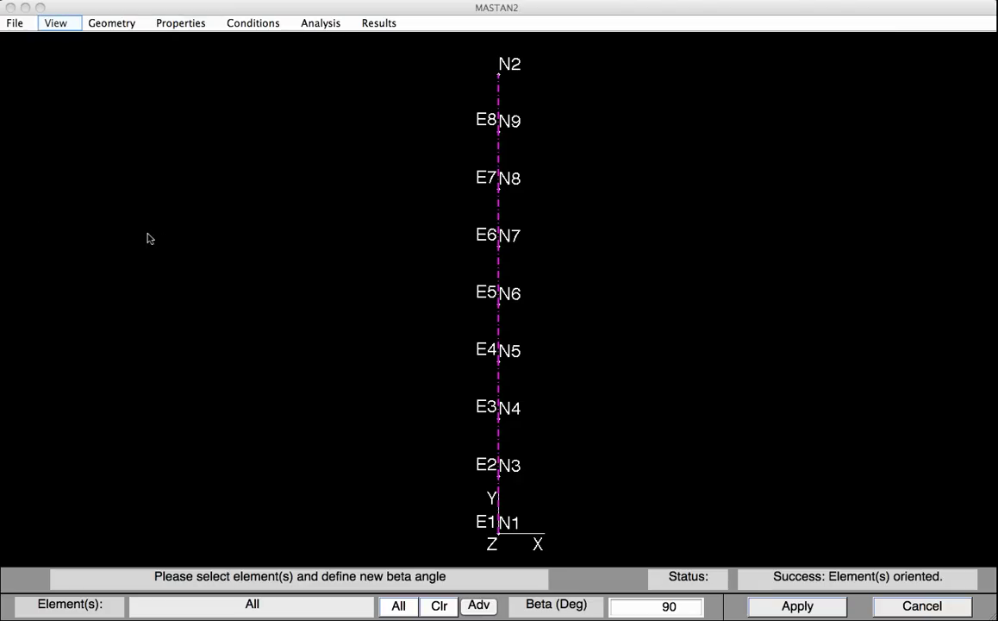
pyautogui.click(56, 23)
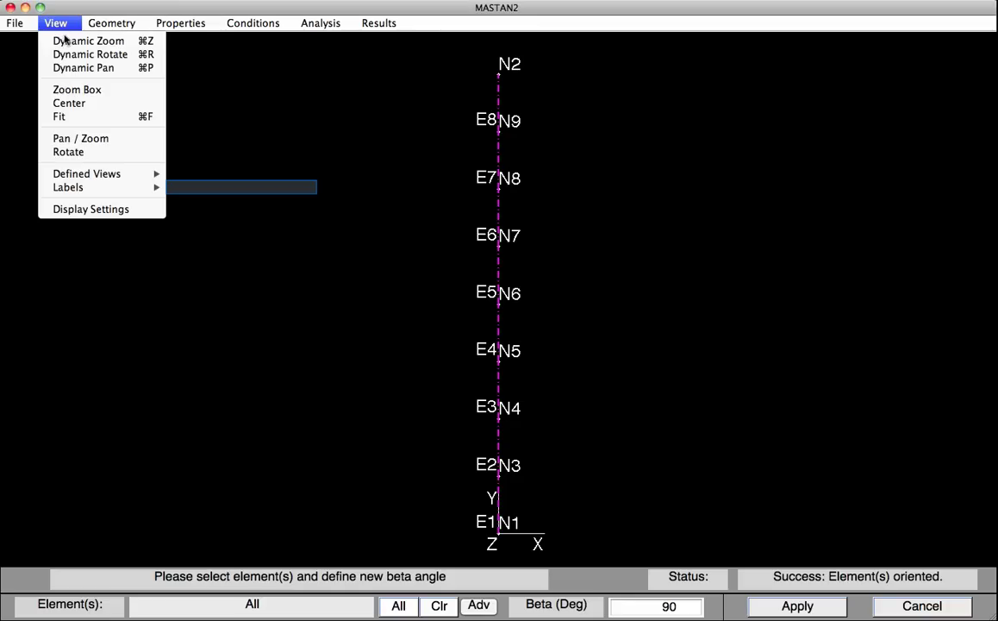
pyautogui.moveTo(129, 184)
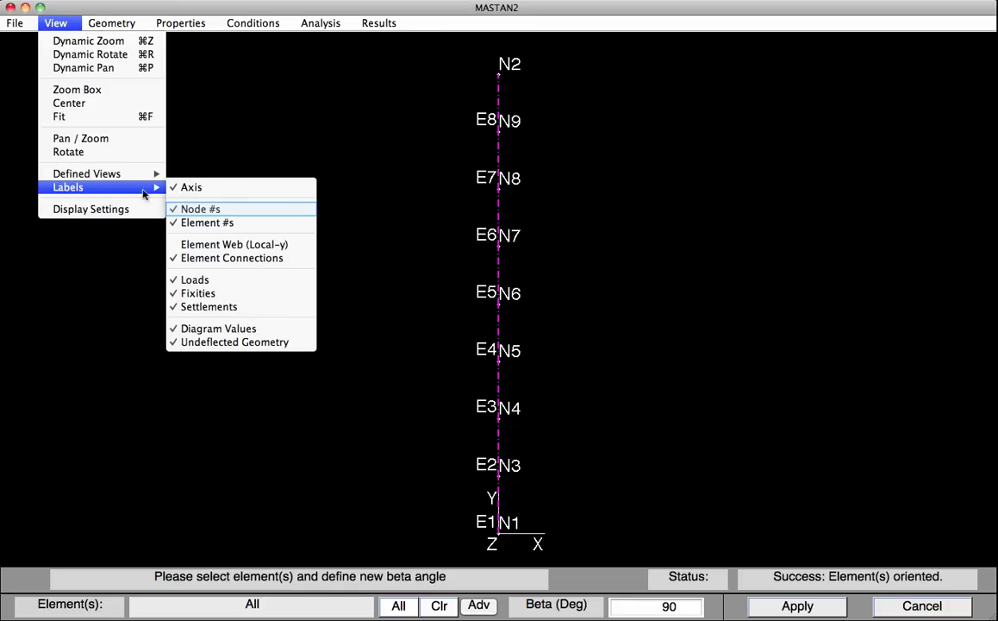
pyautogui.click(201, 209)
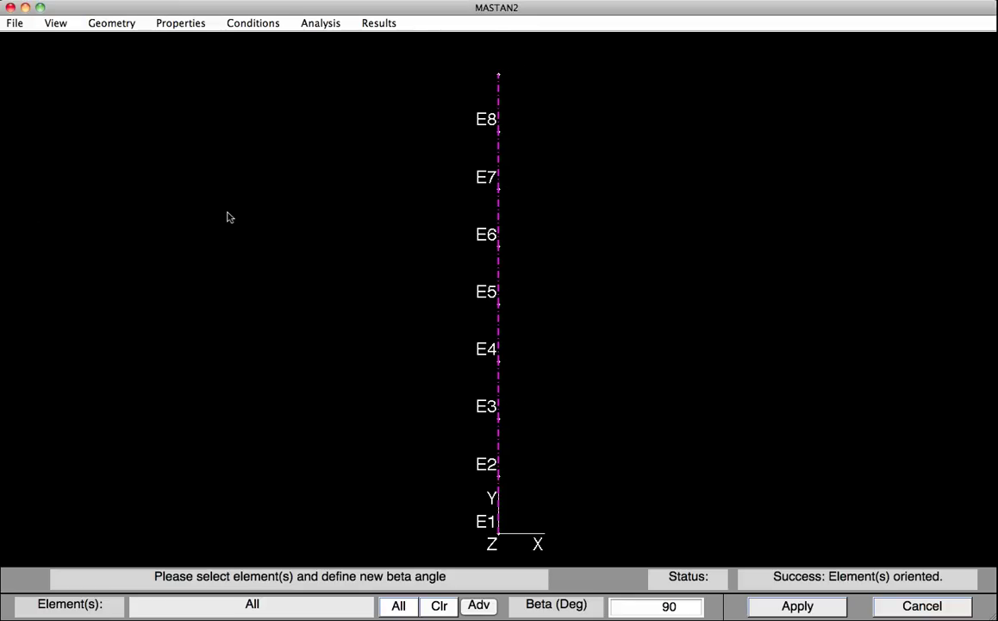
pyautogui.click(58, 24)
pyautogui.moveTo(86, 187)
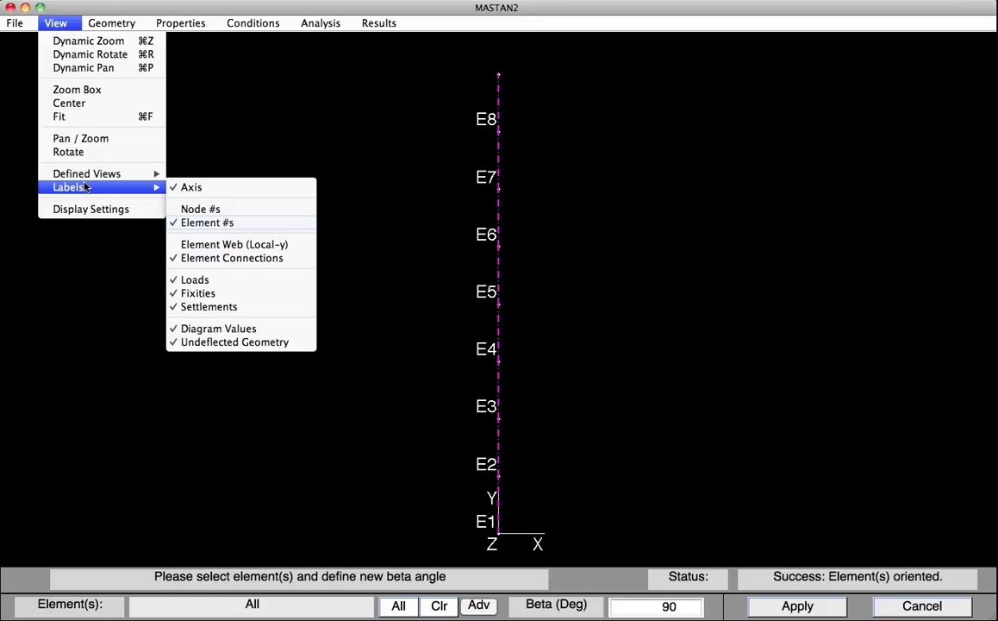
pyautogui.click(200, 223)
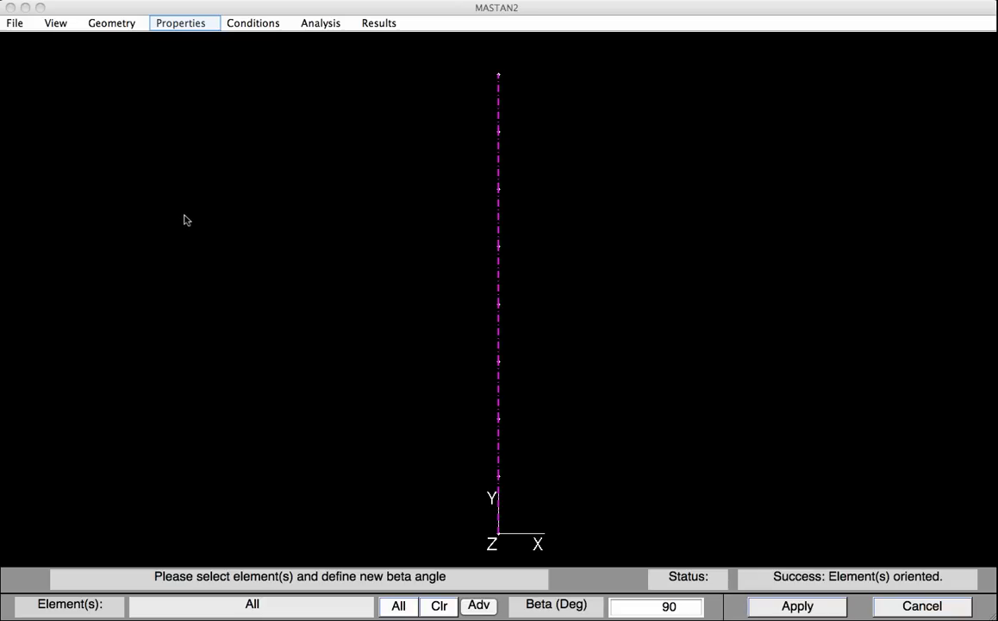
# - Load W14X53 from the AISC W Shapes database as Section 1 (A 15.6, Izz 541, Iyy 57.7)
pyautogui.click(167, 24)
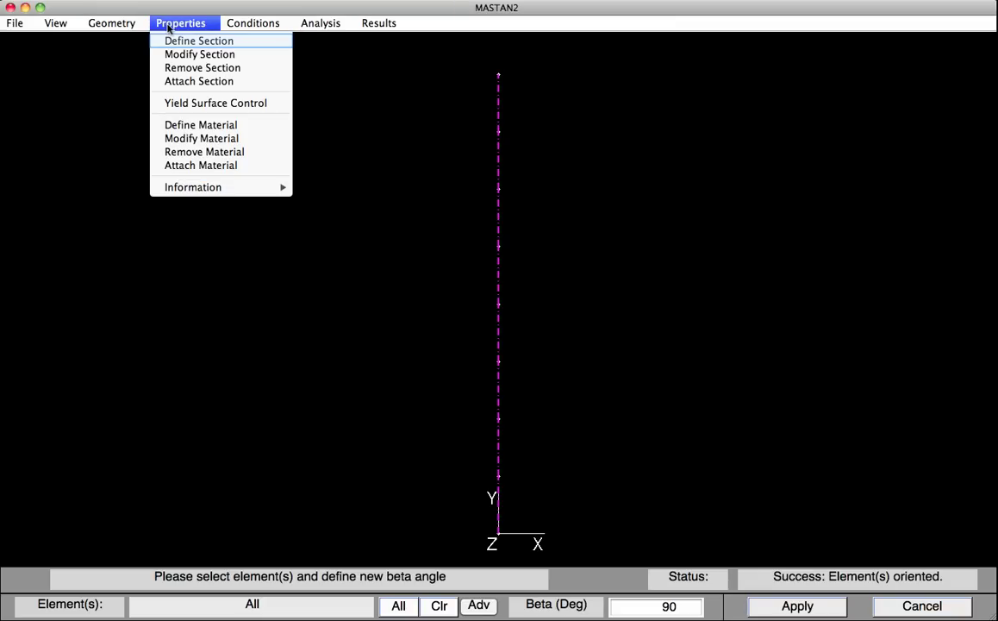
pyautogui.click(169, 39)
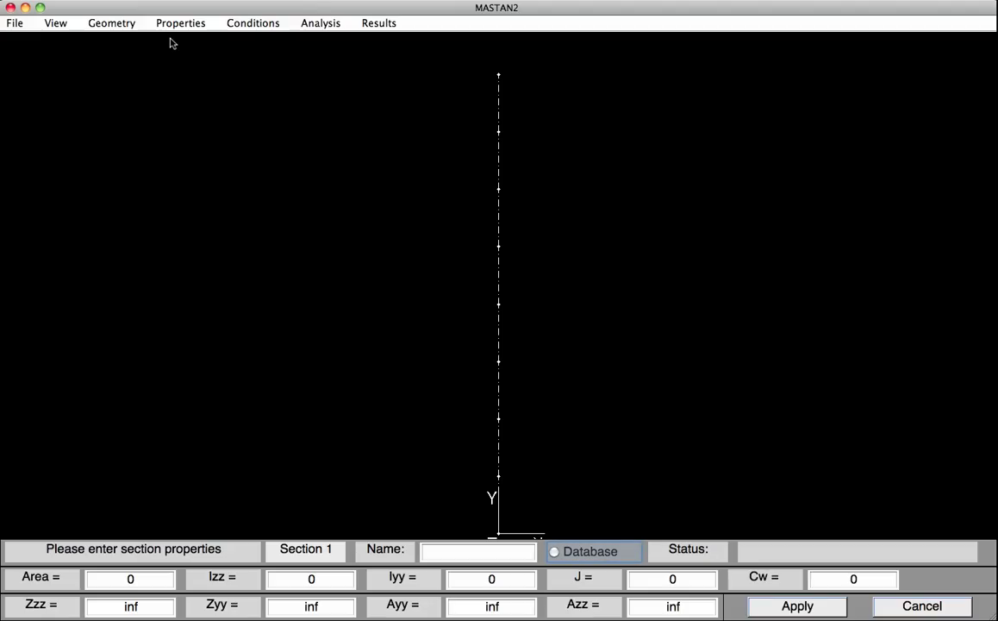
pyautogui.click(555, 552)
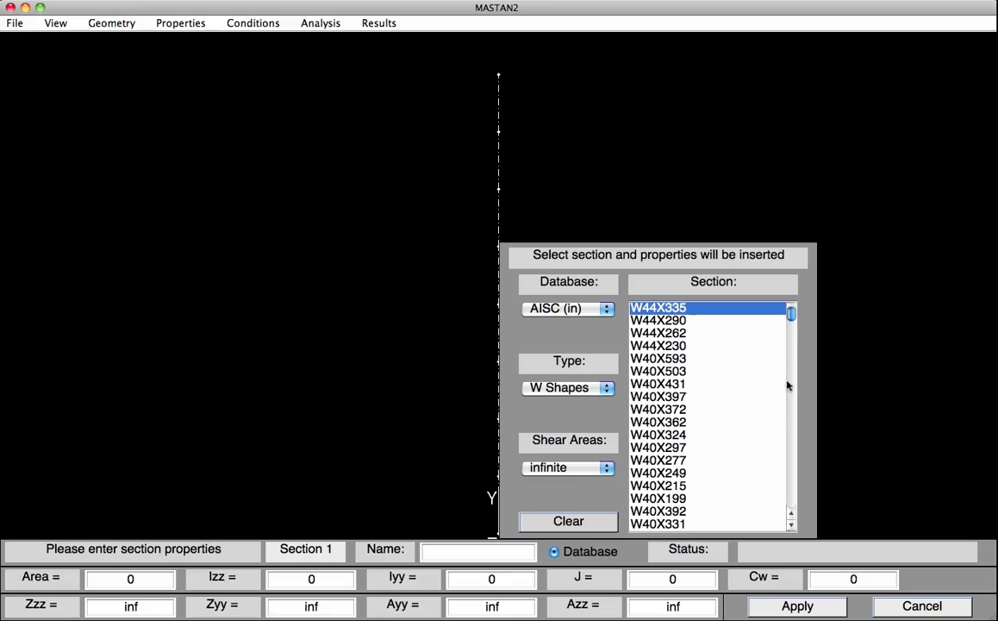
pyautogui.moveTo(791, 316); pyautogui.dragTo(793, 452)
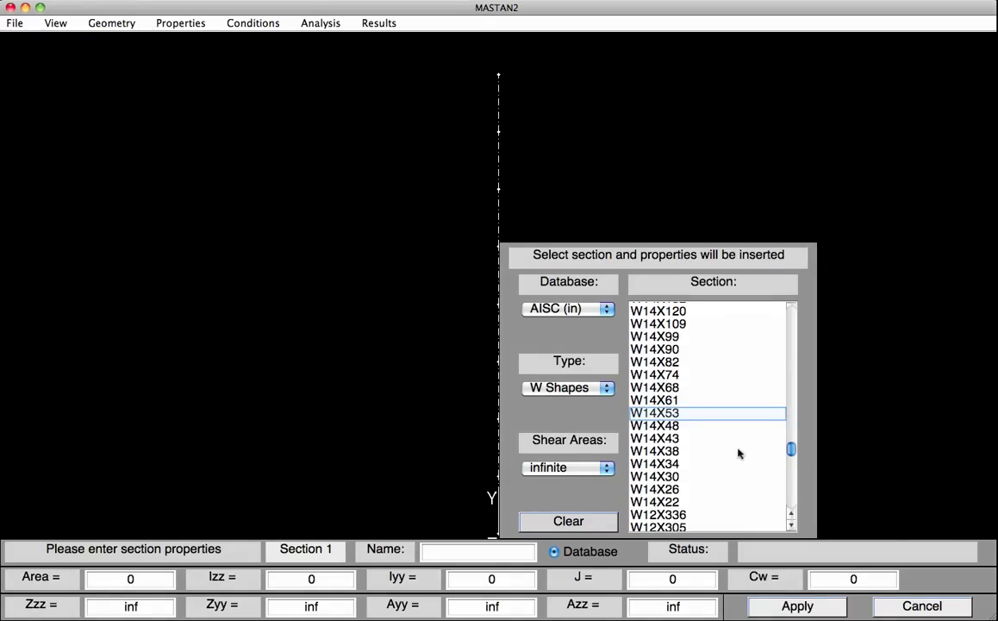
pyautogui.click(664, 415)
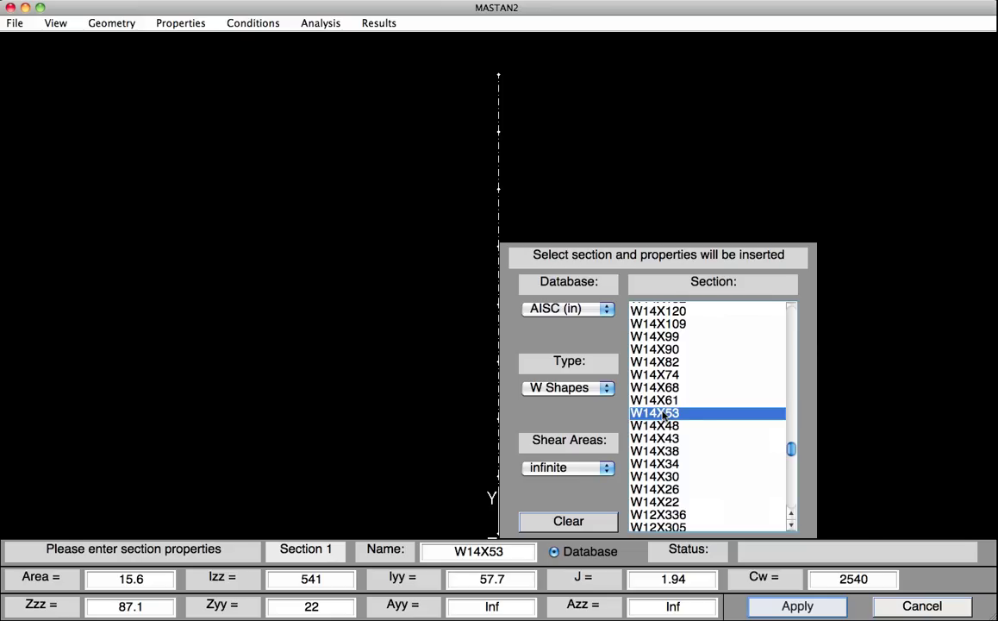
pyautogui.click(780, 606)
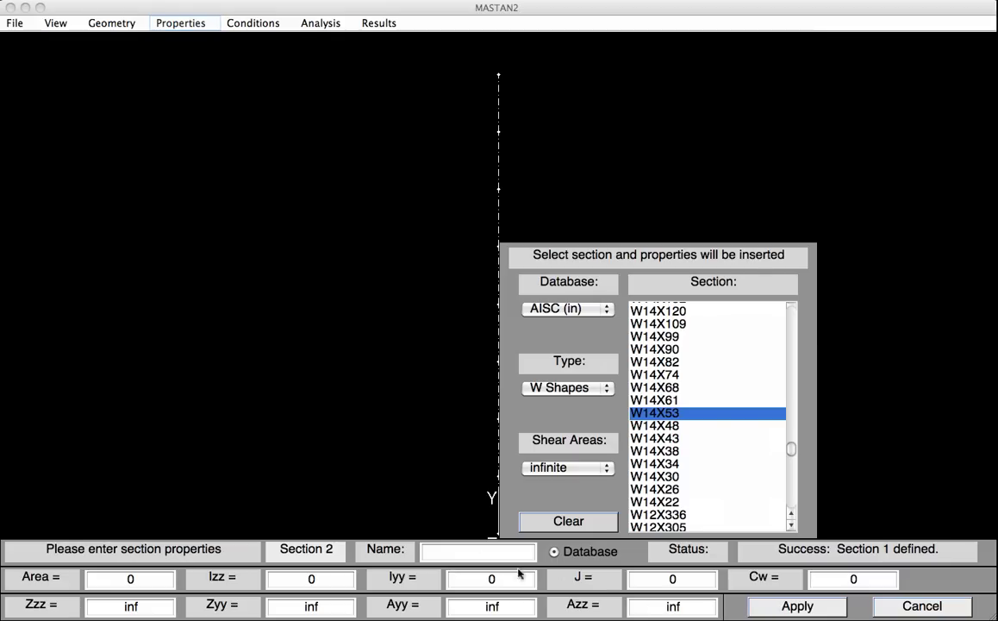
pyautogui.click(173, 24)
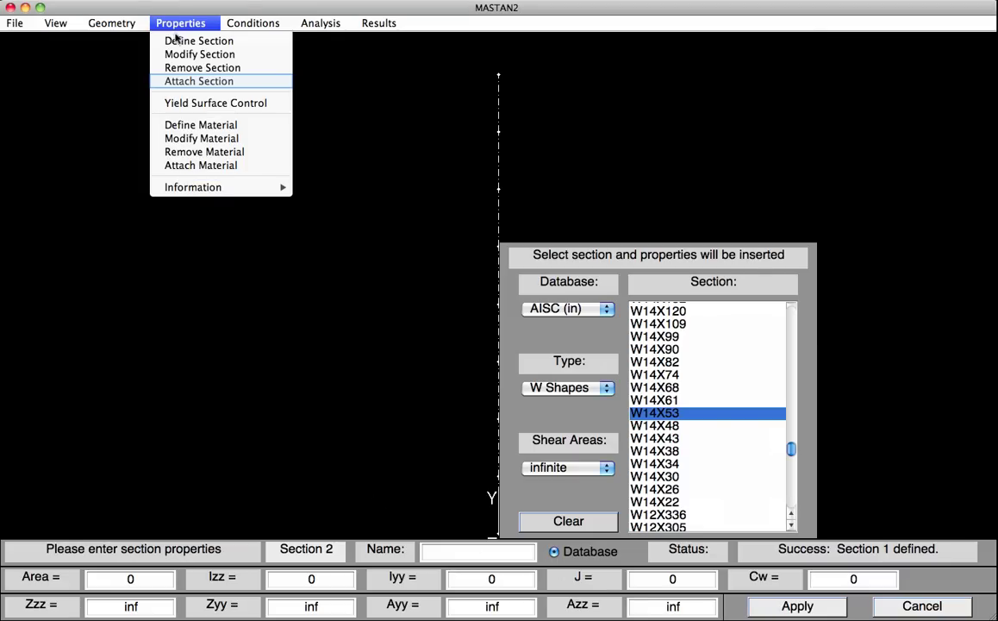
# - Attach Section 1 (W14X53) to all eight column elements
pyautogui.click(177, 81)
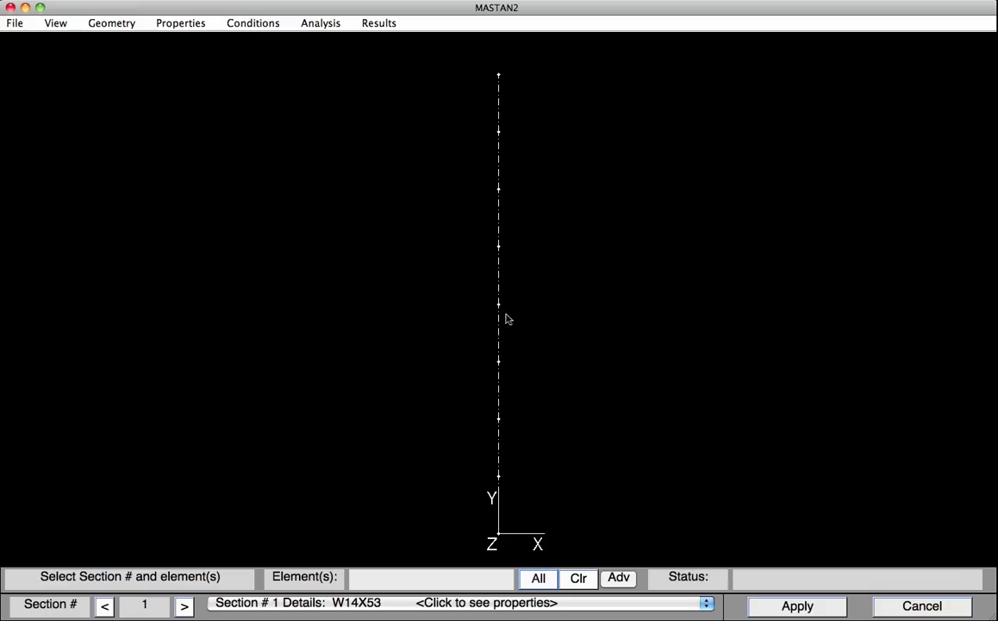
pyautogui.click(539, 577)
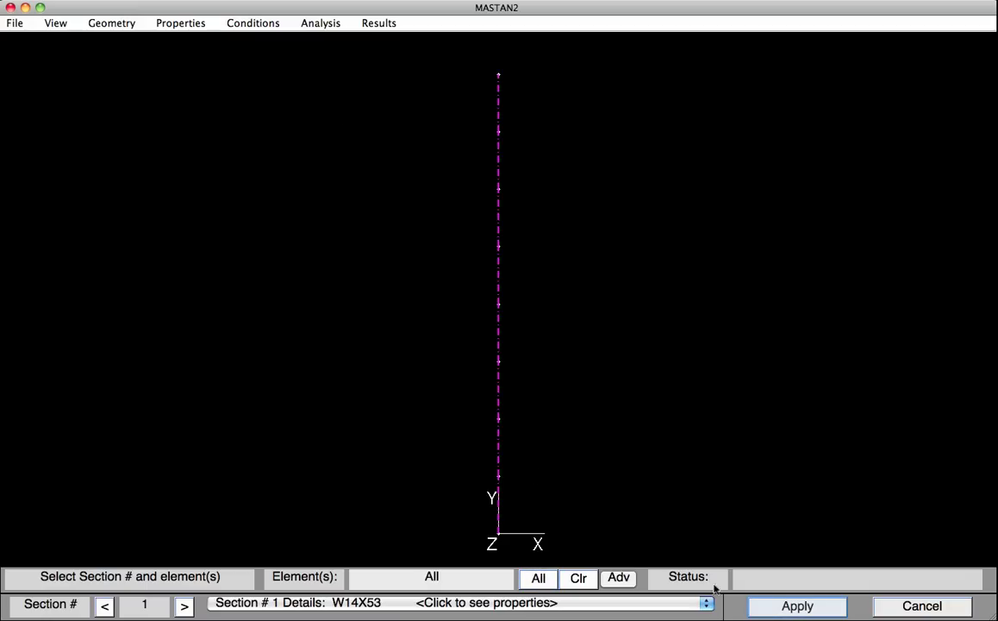
pyautogui.click(760, 607)
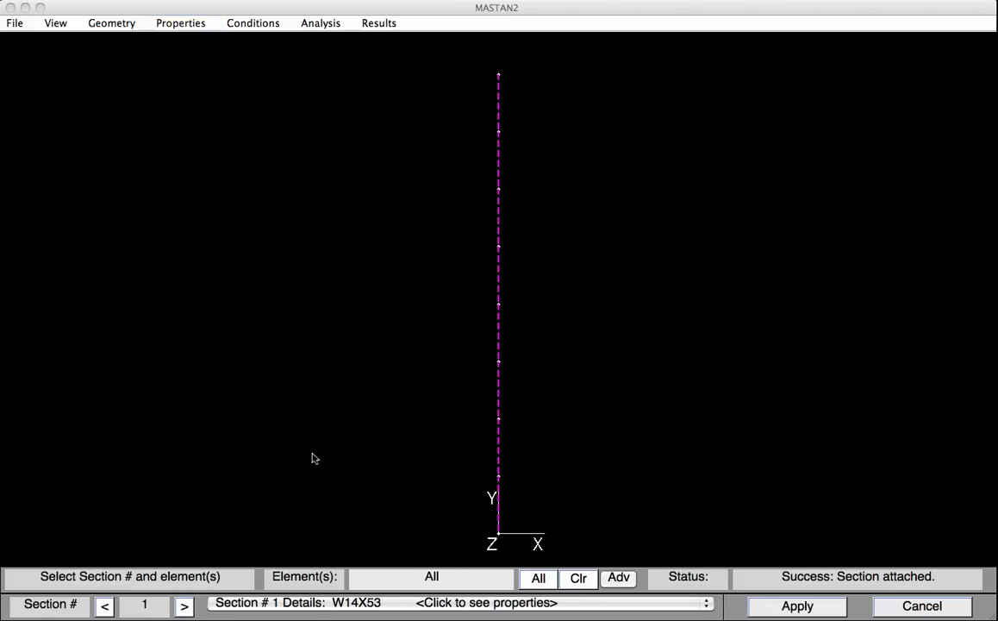
pyautogui.click(172, 25)
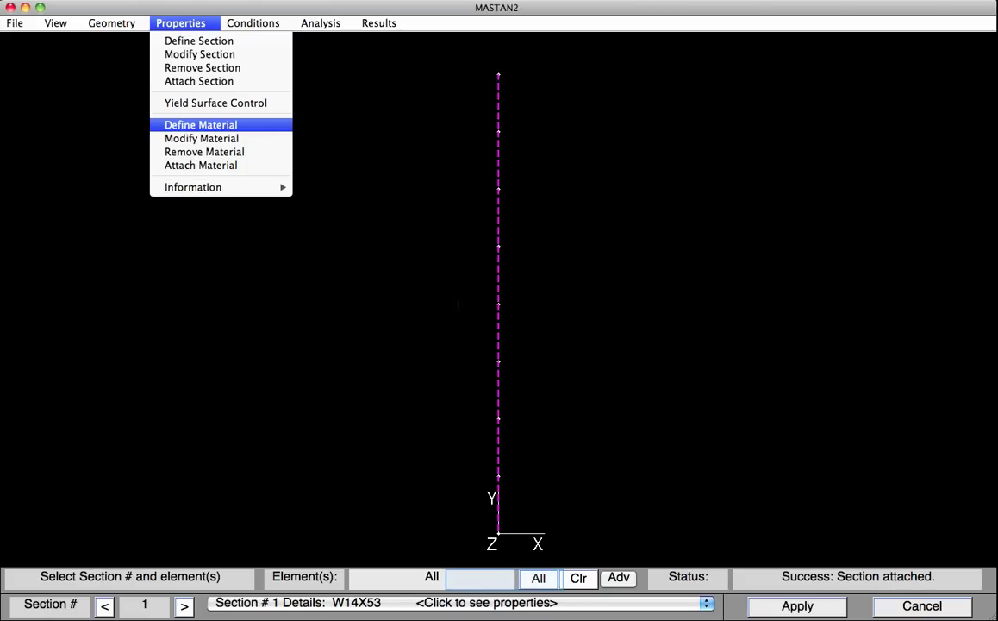
# - Define Material 1 named 'Steel' with E = 29000, v = 0.3 and Fy = 50
pyautogui.write('Steel')
pyautogui.press('Tab')
pyautogui.click(104, 609)
pyautogui.write('29000')
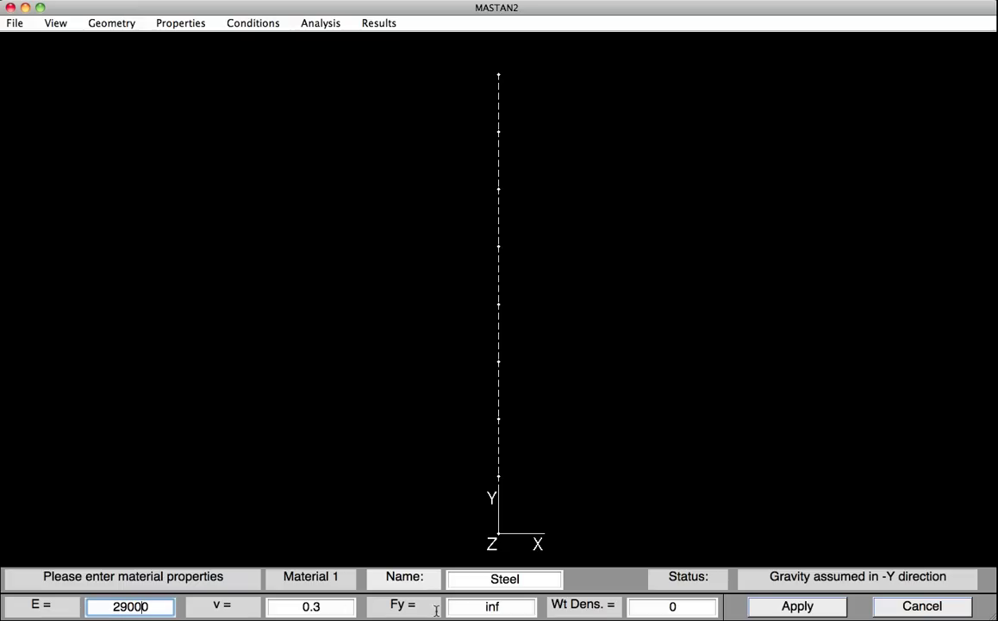
pyautogui.click(474, 607)
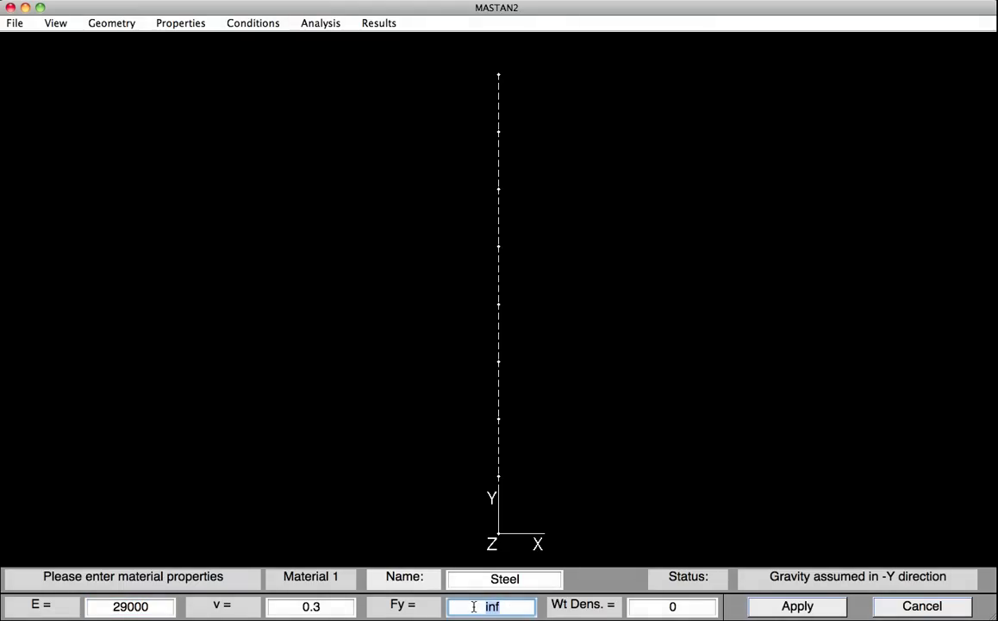
pyautogui.write('50')
pyautogui.click(681, 606)
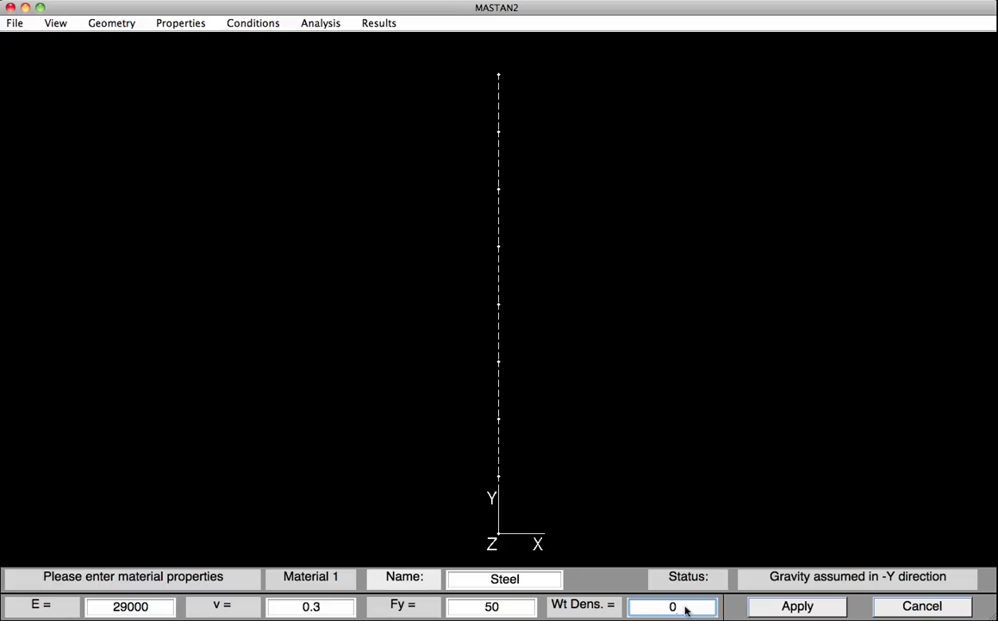
pyautogui.click(767, 605)
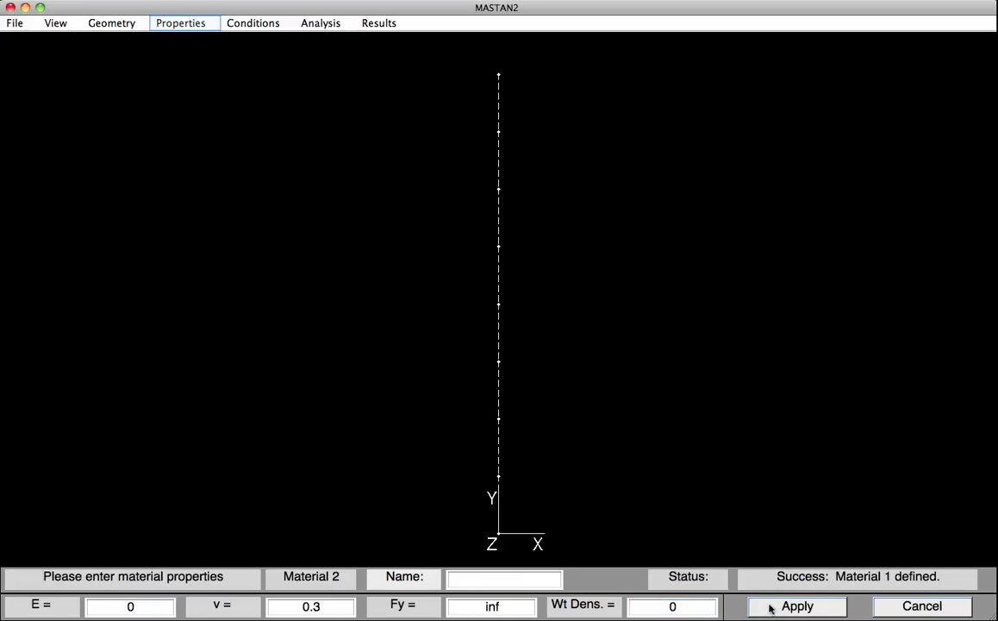
pyautogui.click(172, 23)
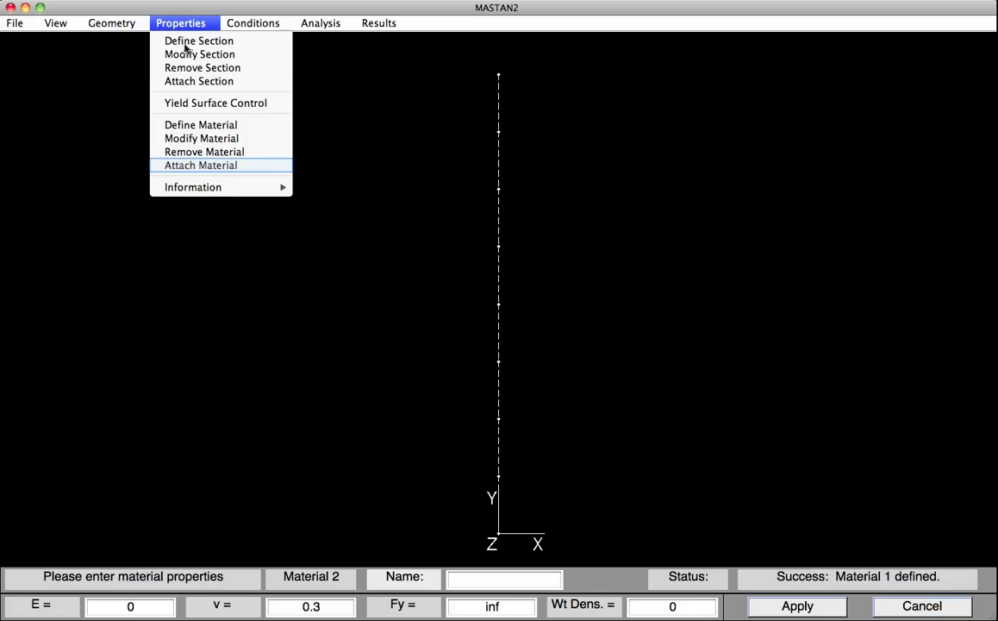
# - Attach Material 1 (Steel) to all eight column elements
pyautogui.click(194, 164)
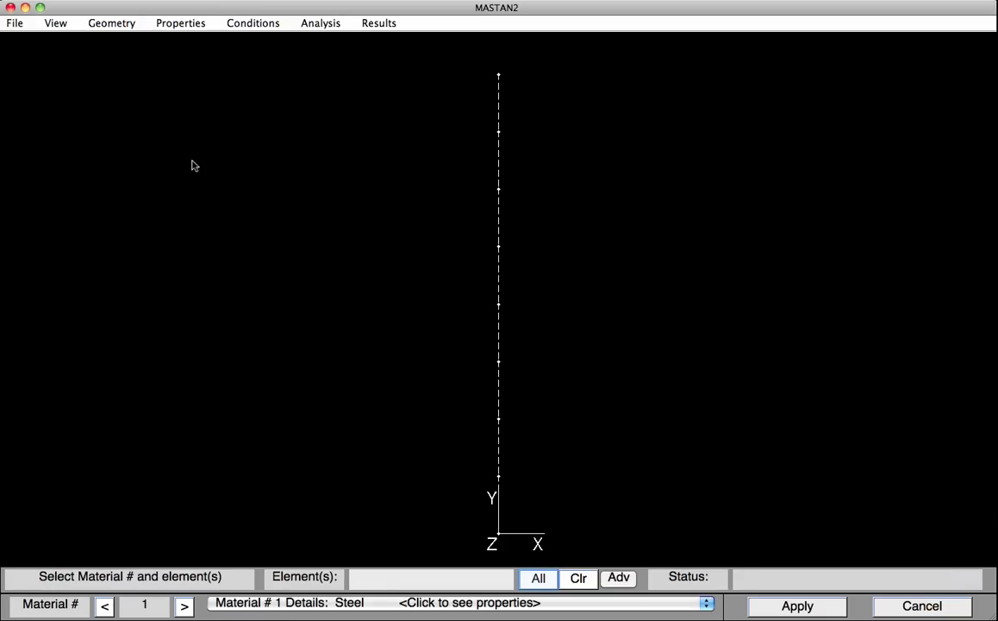
pyautogui.click(536, 579)
pyautogui.click(784, 607)
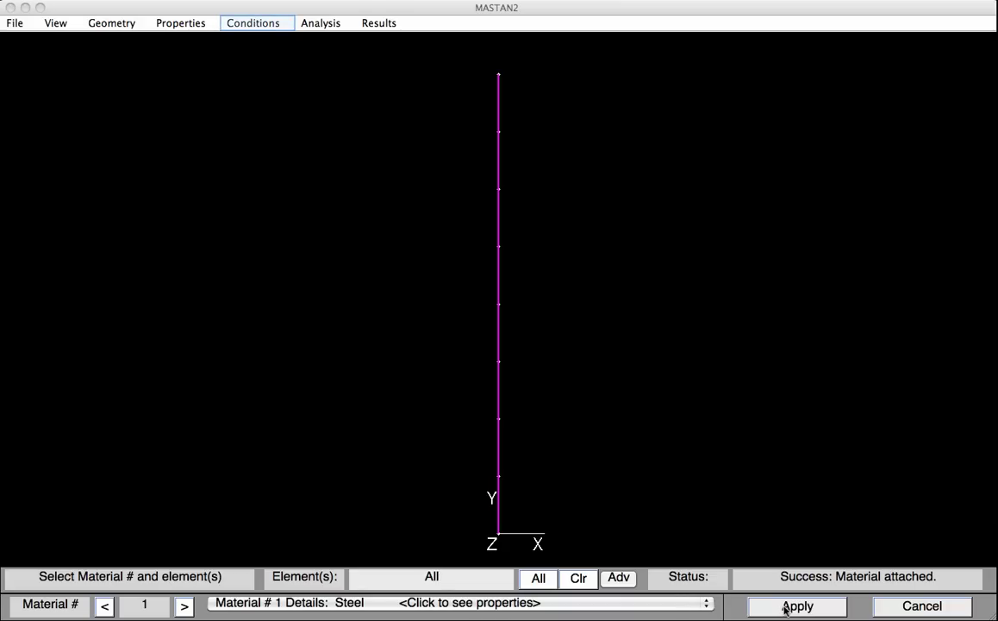
pyautogui.click(241, 27)
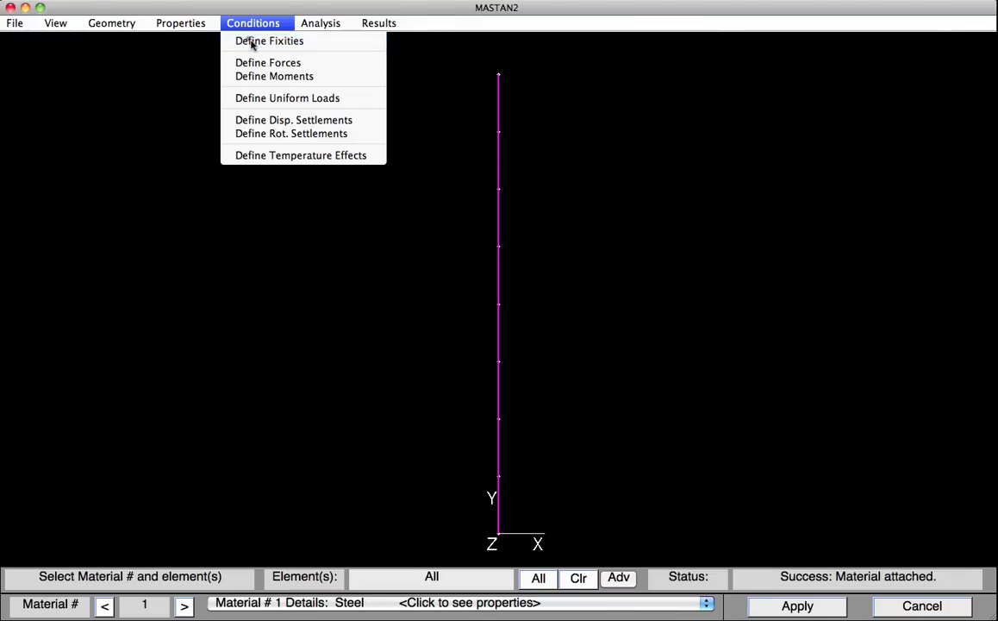
# - Restrain the base node in both X and Y displacement
pyautogui.click(252, 43)
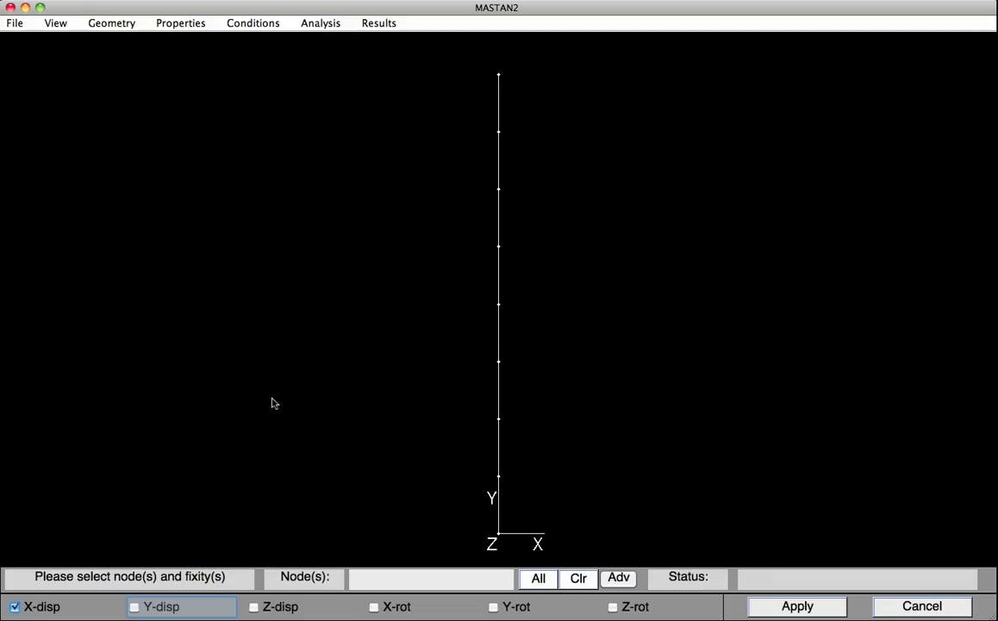
pyautogui.click(161, 608)
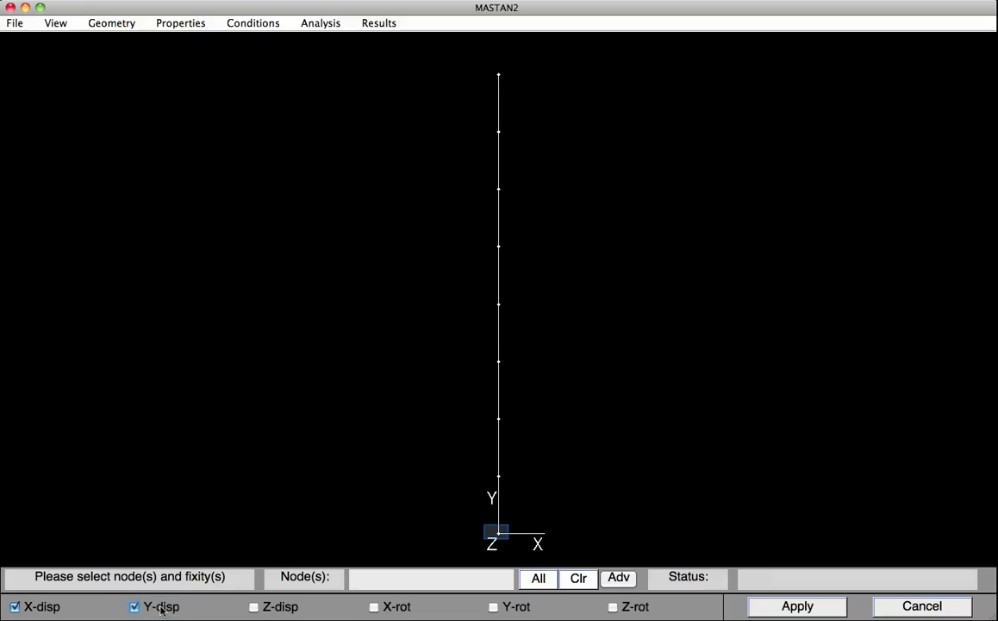
pyautogui.click(499, 536)
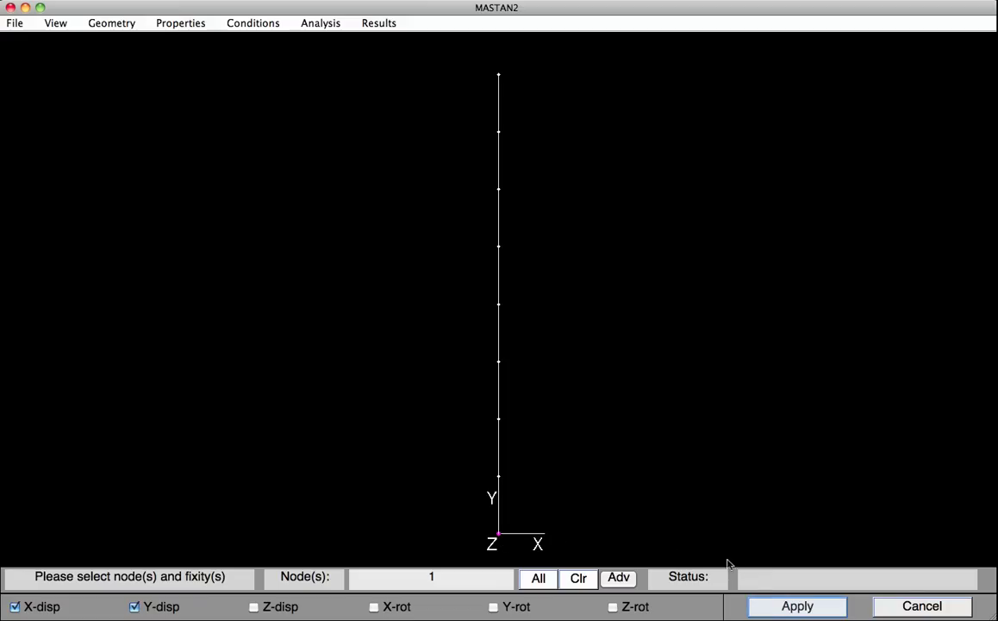
pyautogui.click(773, 607)
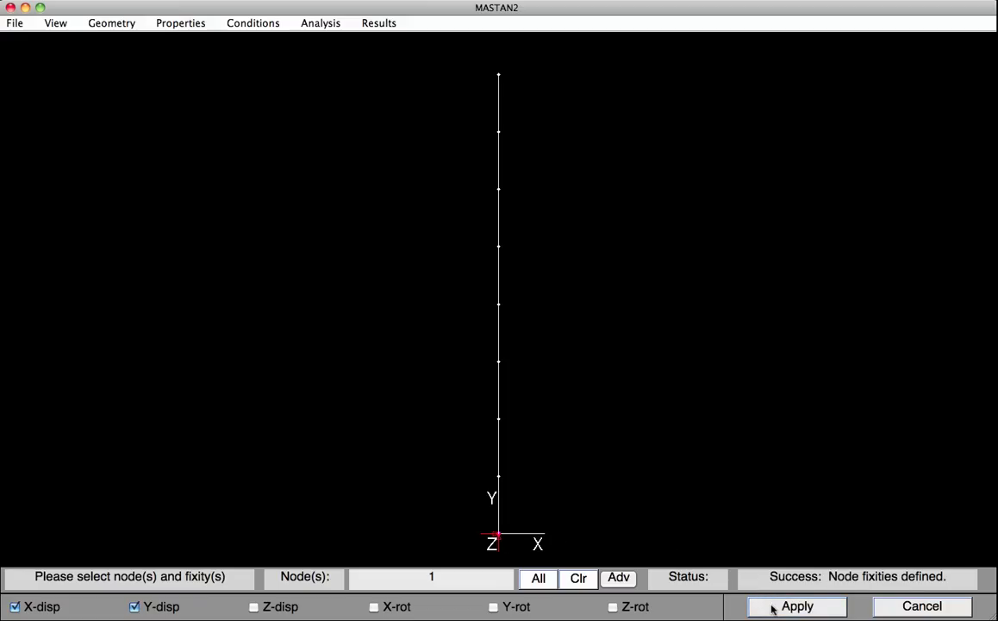
# - Restrain the top node N2 in X displacement only
pyautogui.click(577, 578)
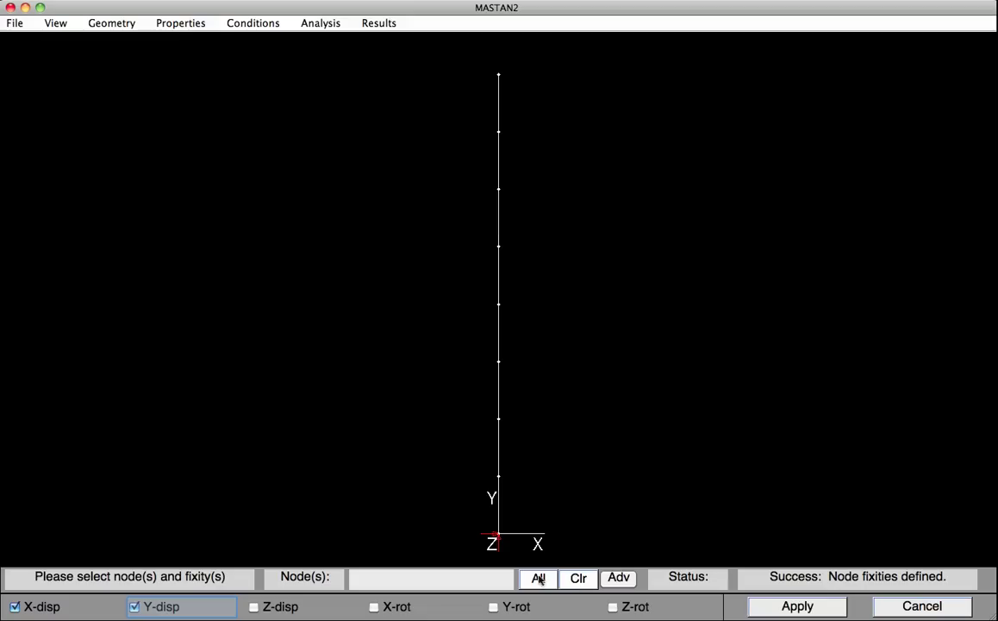
pyautogui.click(166, 606)
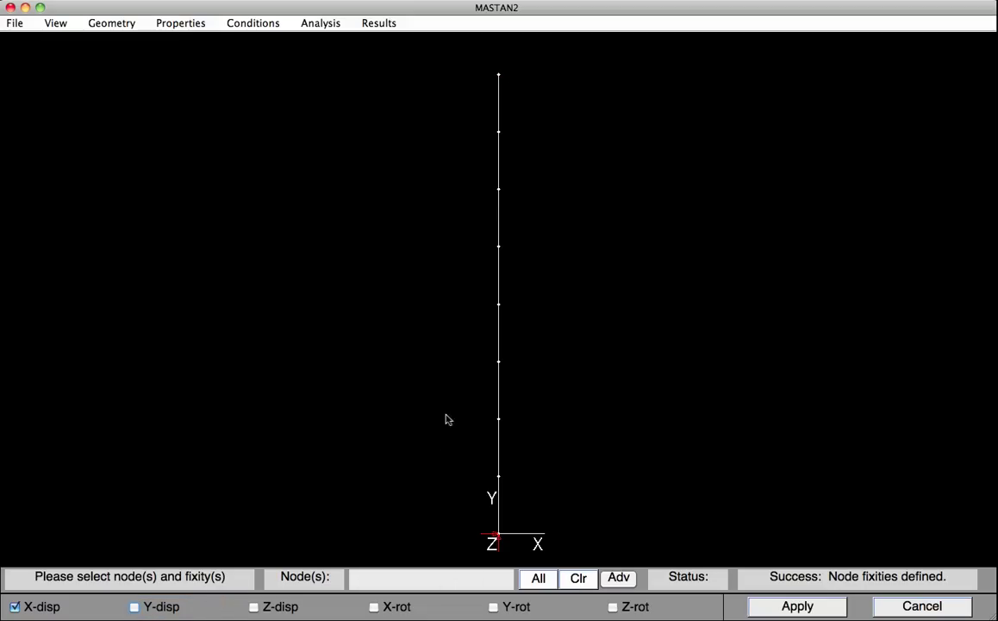
pyautogui.click(499, 76)
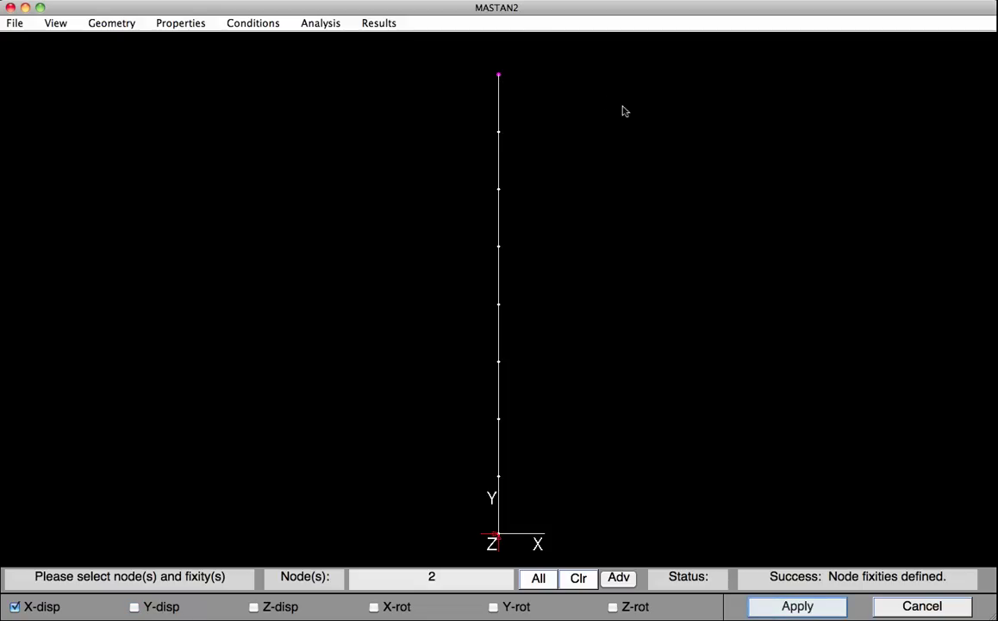
pyautogui.click(794, 604)
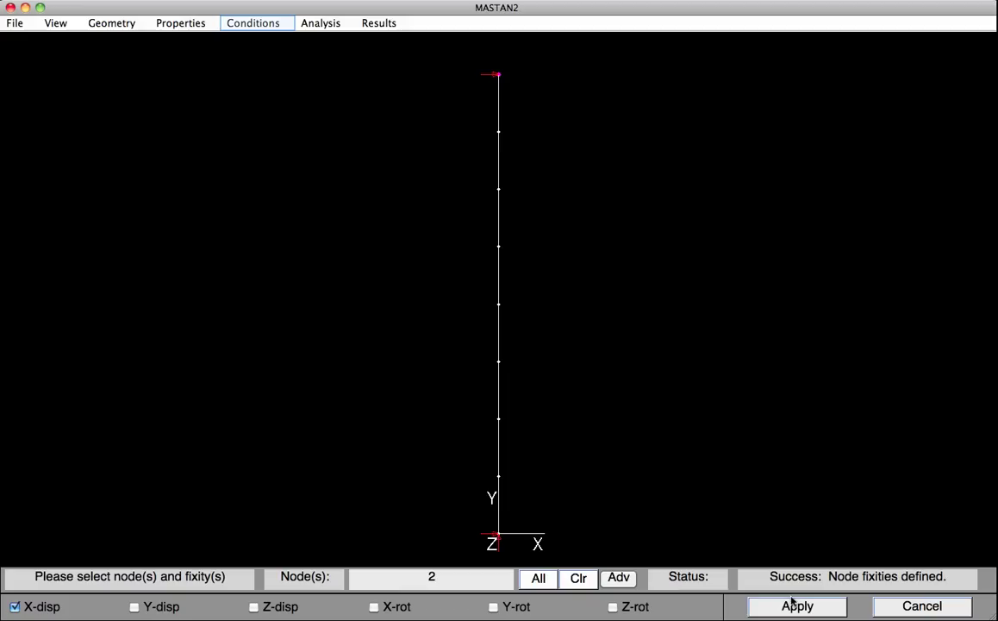
pyautogui.click(240, 27)
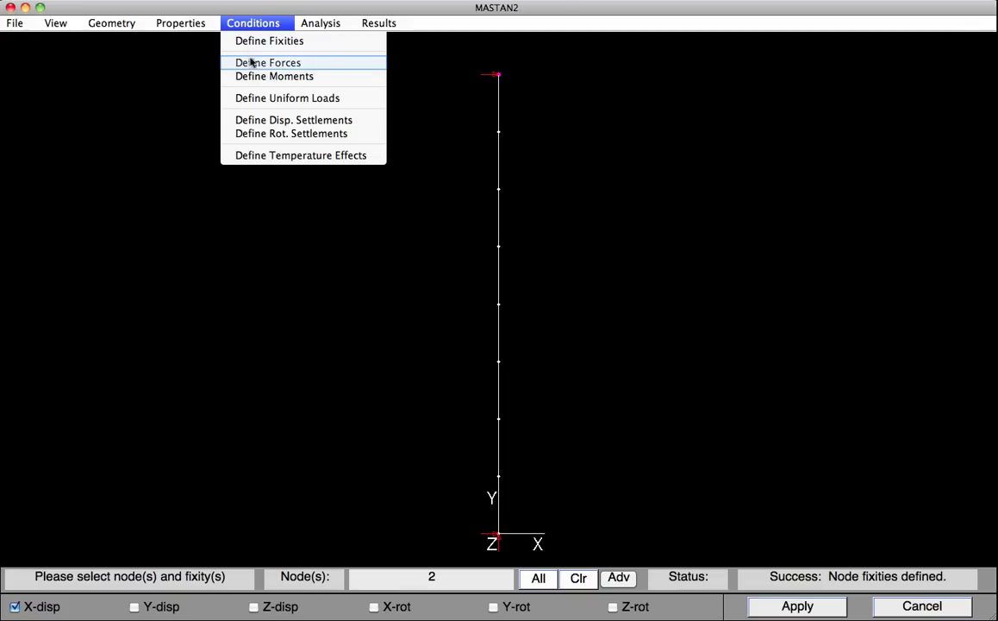
# - Apply a downward nodal force PY = -100 at top node N2
pyautogui.click(259, 62)
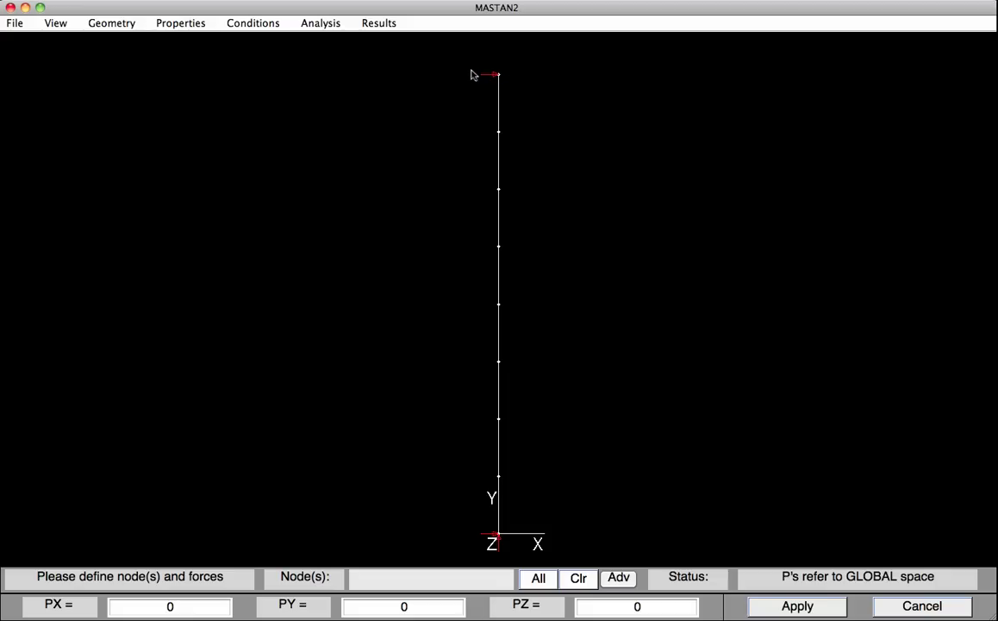
pyautogui.click(499, 76)
pyautogui.click(423, 607)
pyautogui.press('BackSpace')
pyautogui.write('-100')
pyautogui.click(780, 606)
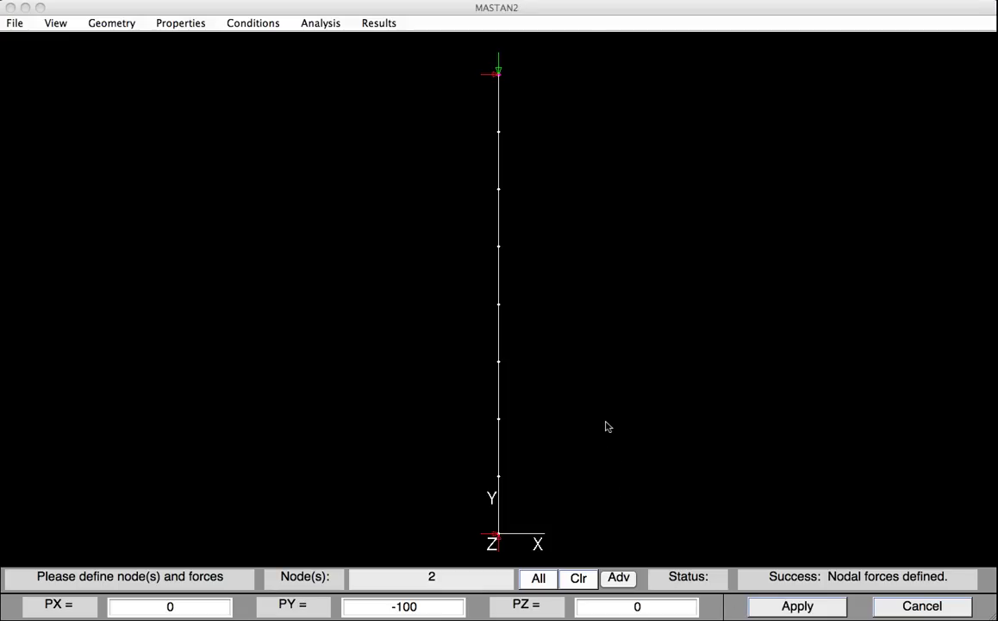
pyautogui.click(888, 606)
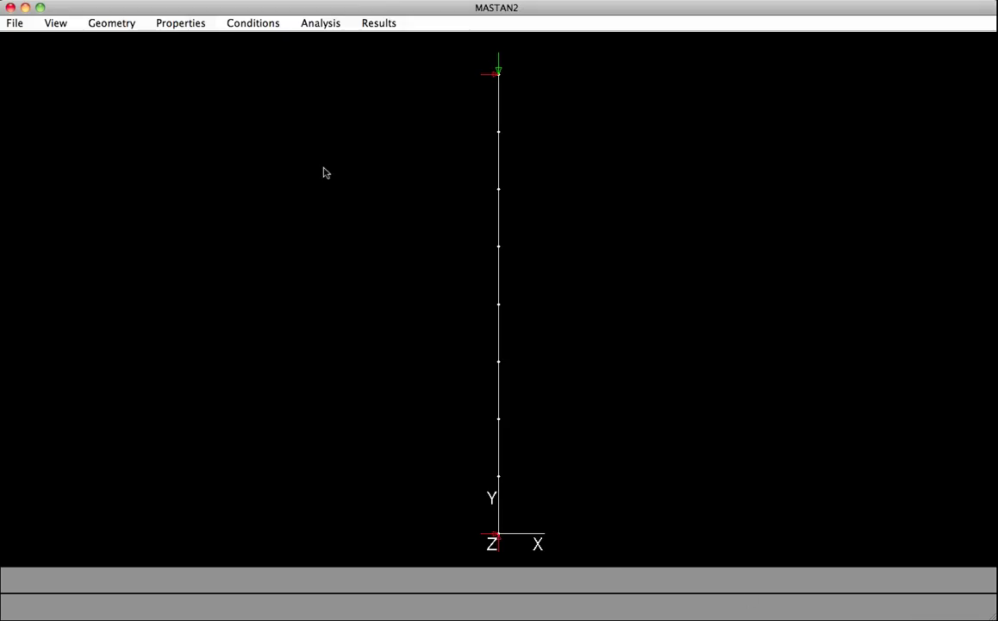
pyautogui.click(314, 25)
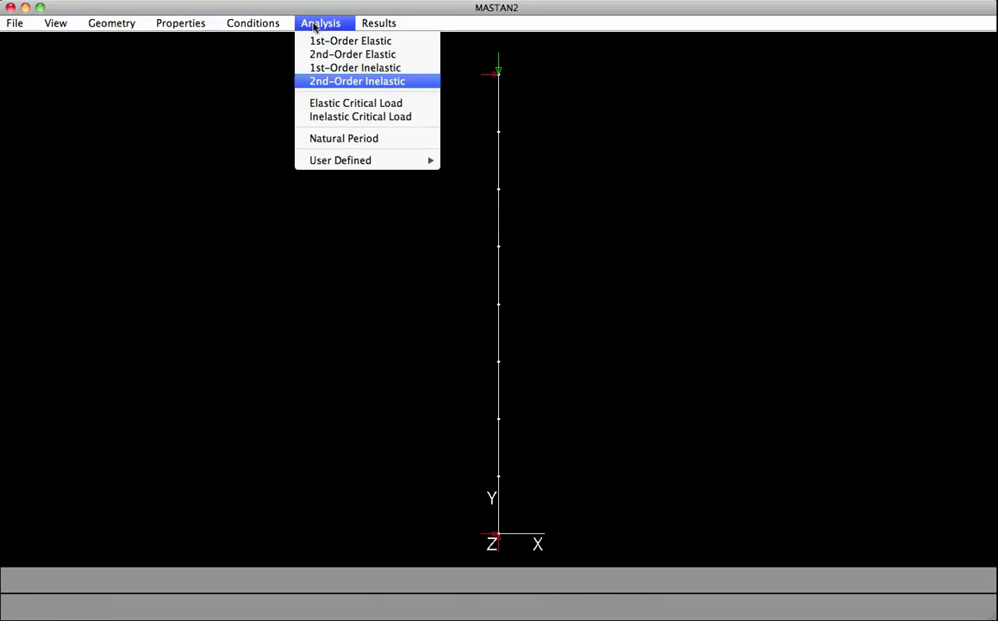
# - Run a planar x-y 2nd-order inelastic analysis: increment 0.01, 10000 increments, ratio limit 100
pyautogui.click(335, 82)
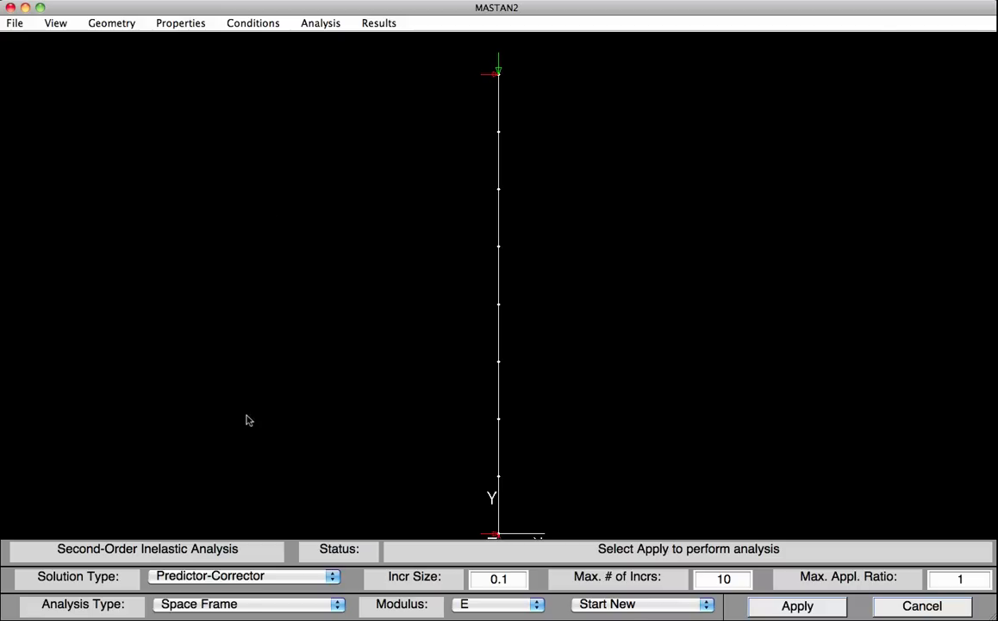
pyautogui.click(243, 606)
pyautogui.click(243, 575)
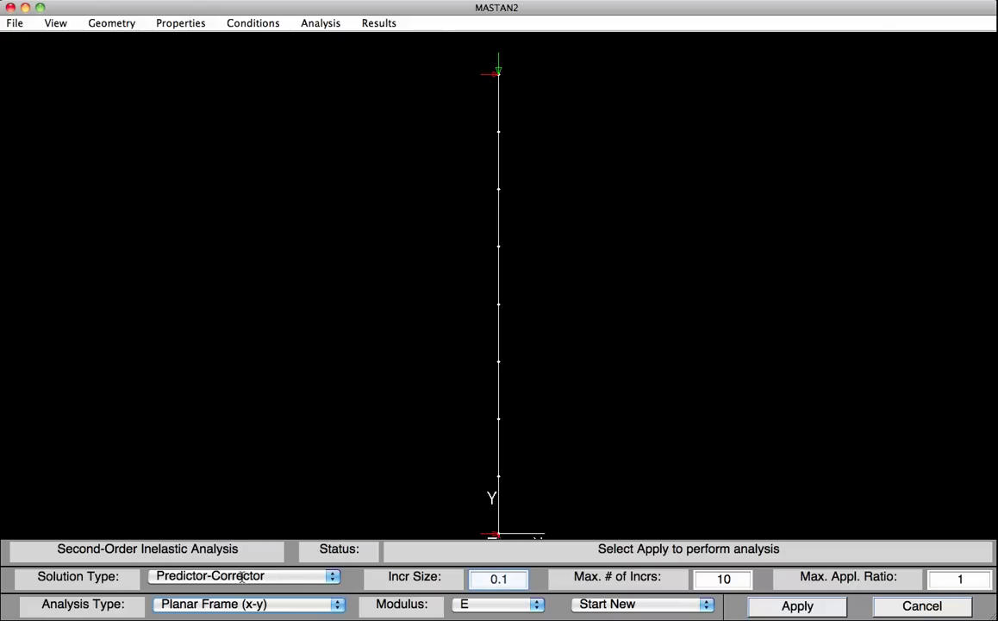
pyautogui.click(512, 580)
pyautogui.press('BackSpace')
pyautogui.write('01')
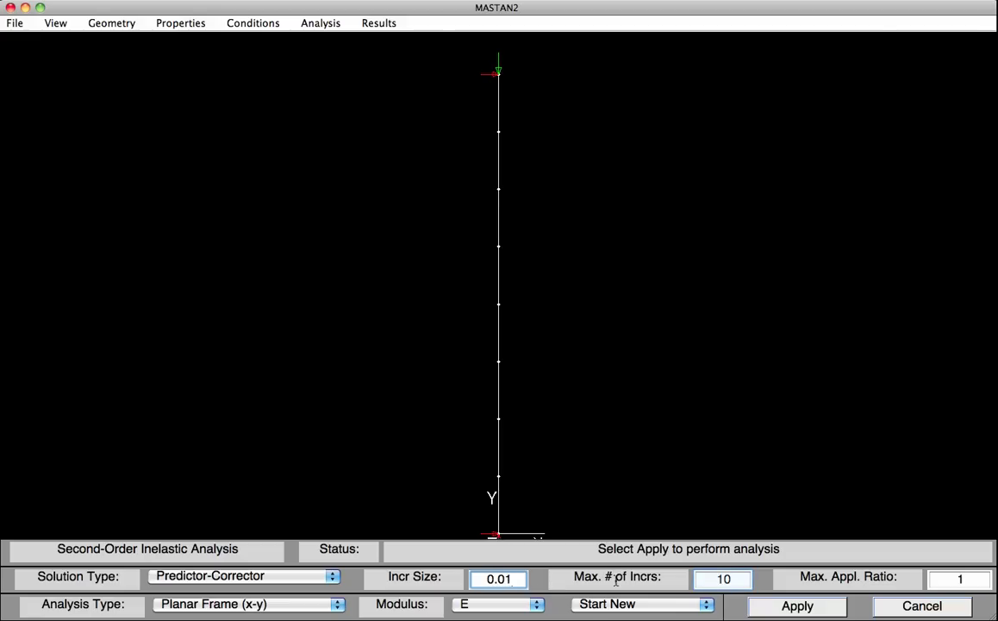
pyautogui.click(734, 580)
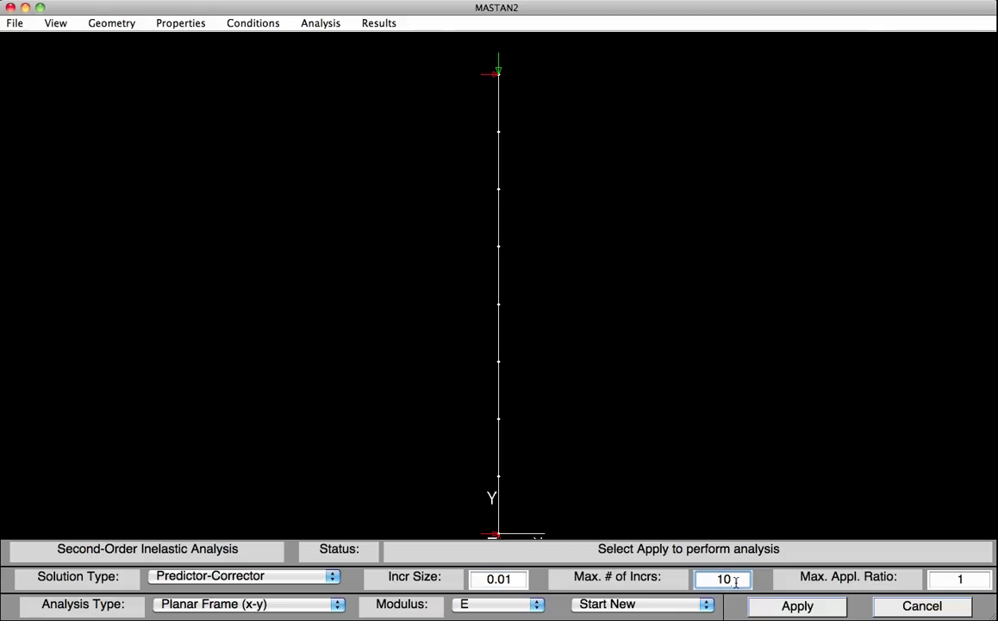
pyautogui.write('000')
pyautogui.press('Tab')
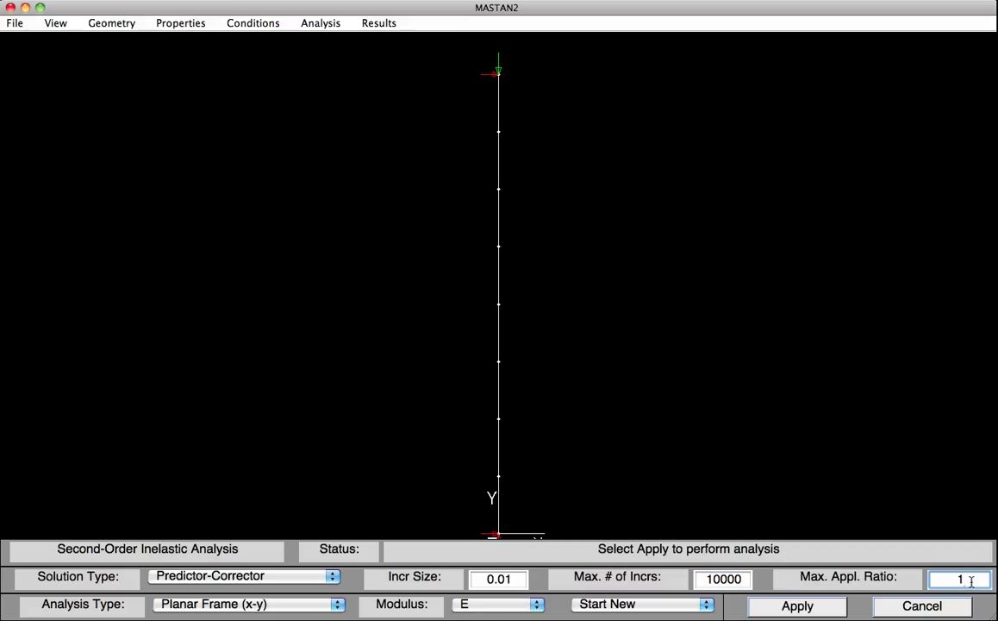
pyautogui.write('00')
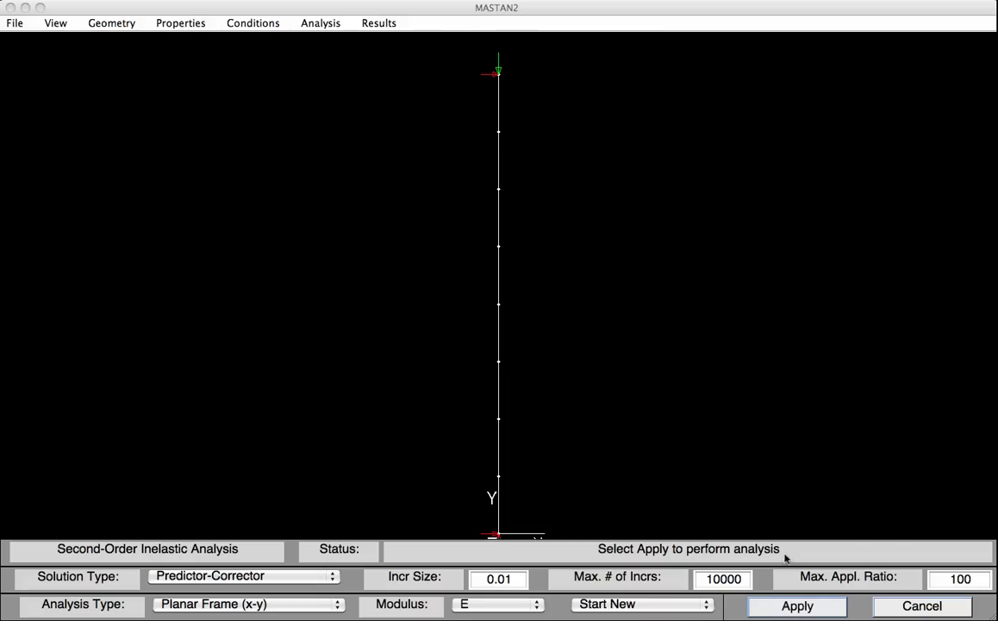
pyautogui.click(791, 606)
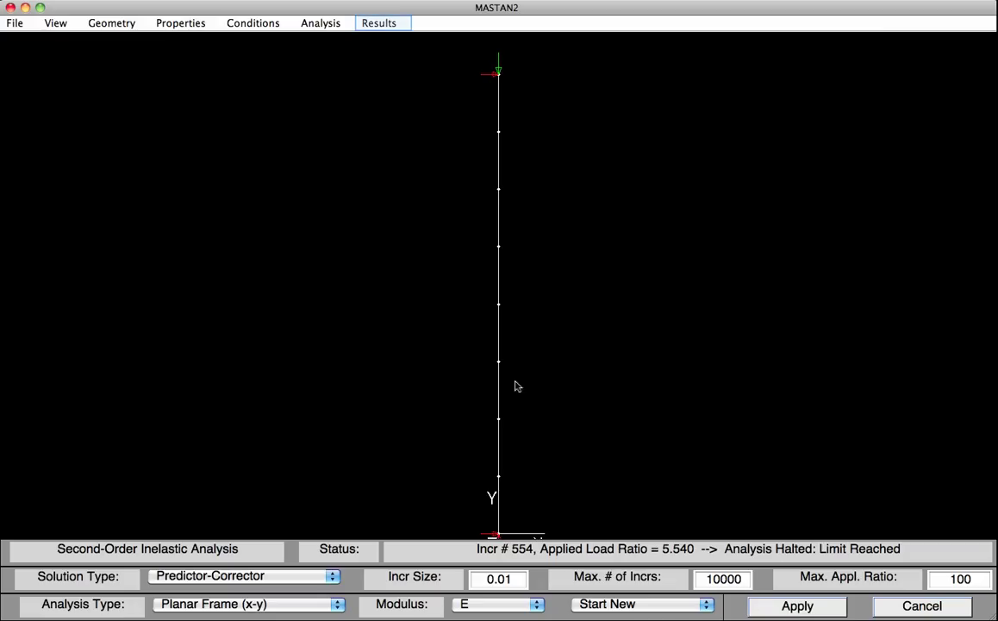
pyautogui.click(377, 23)
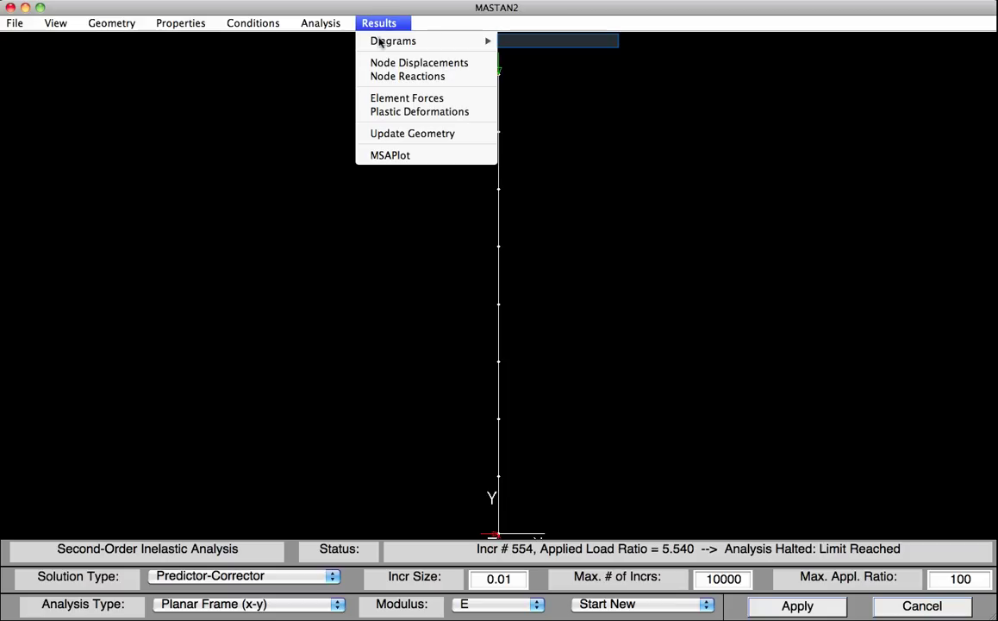
# - Draw the deflected shape at increment 554, load ratio 5.54, scale 10
pyautogui.moveTo(376, 40)
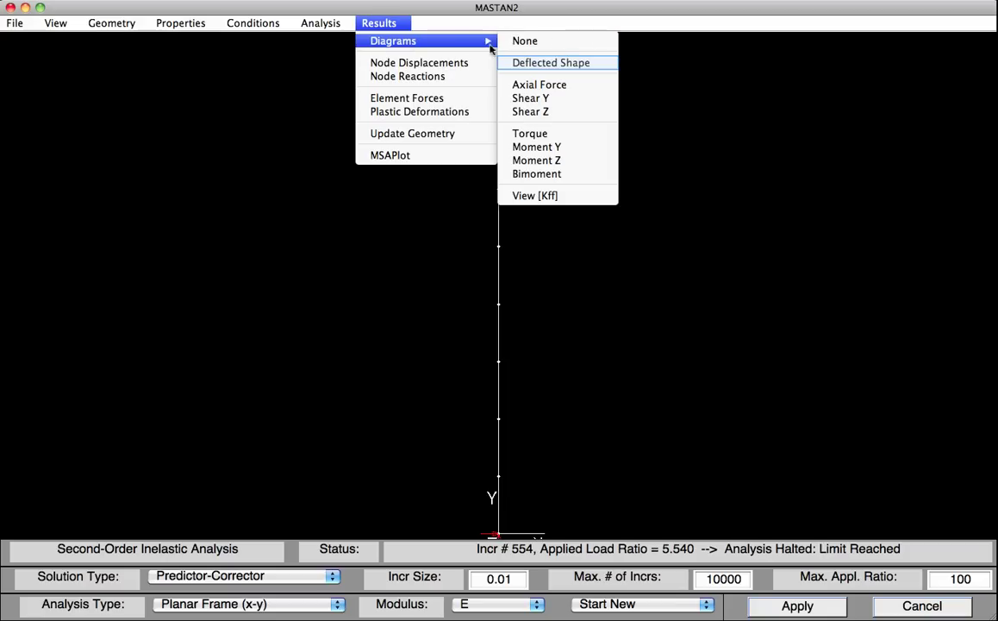
pyautogui.click(537, 63)
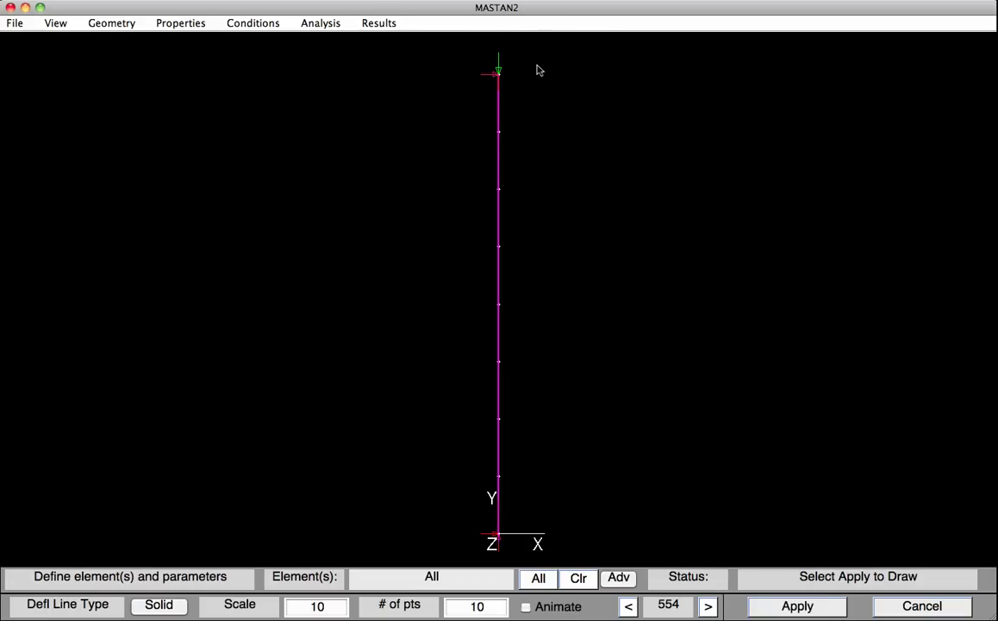
pyautogui.click(773, 607)
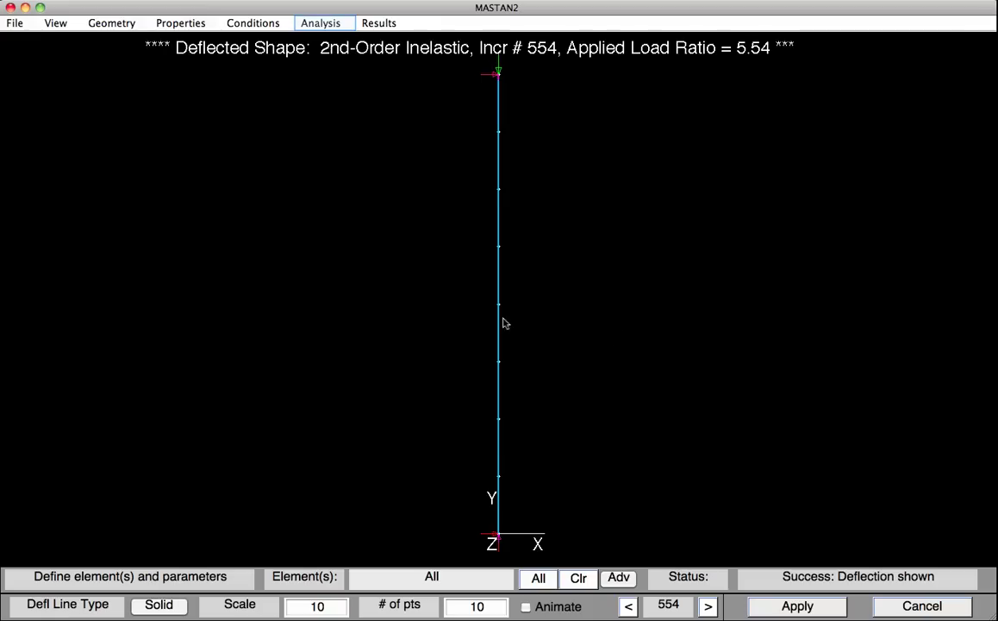
pyautogui.click(314, 26)
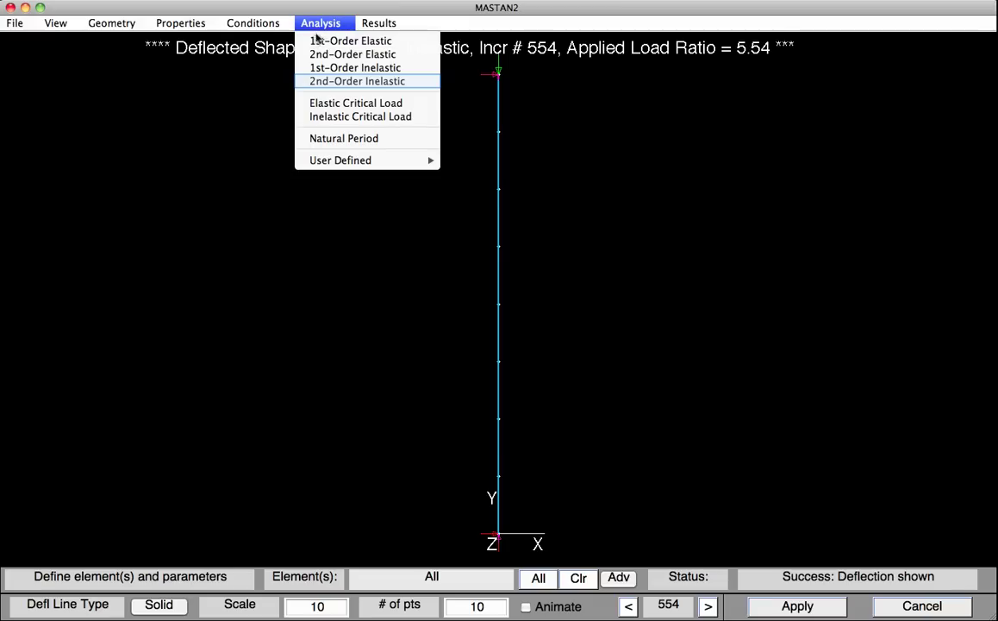
# - Rerun the 2nd-order inelastic analysis with the Etm modulus, halting at load ratio 4.780
pyautogui.click(318, 81)
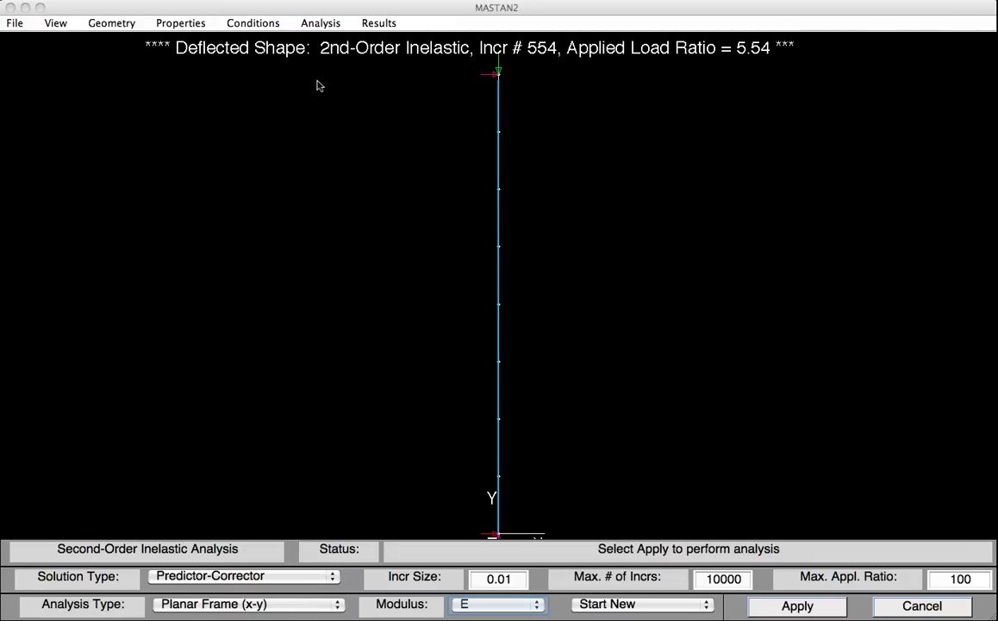
pyautogui.click(490, 609)
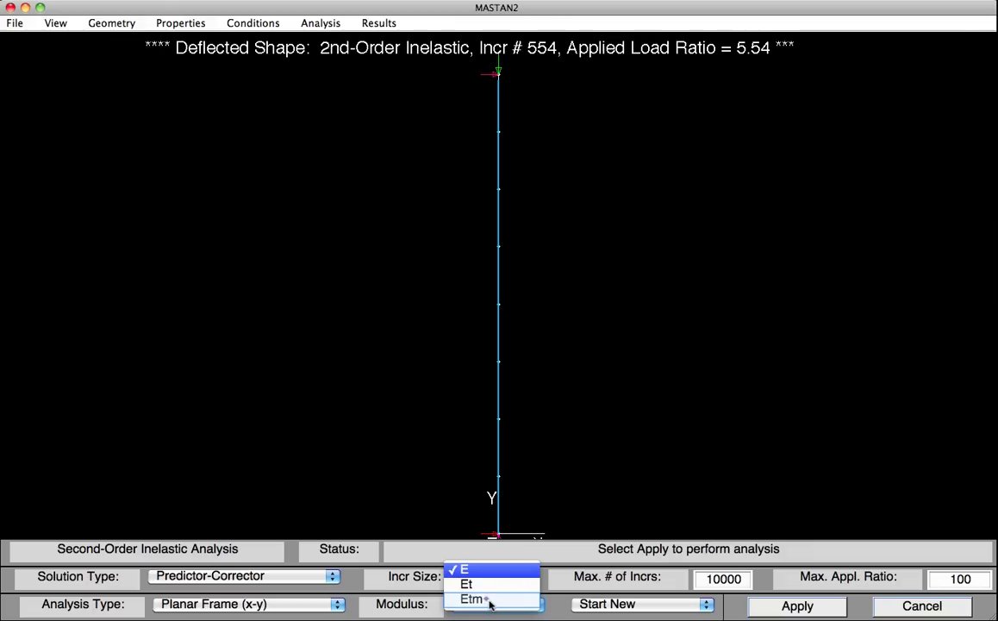
pyautogui.click(482, 602)
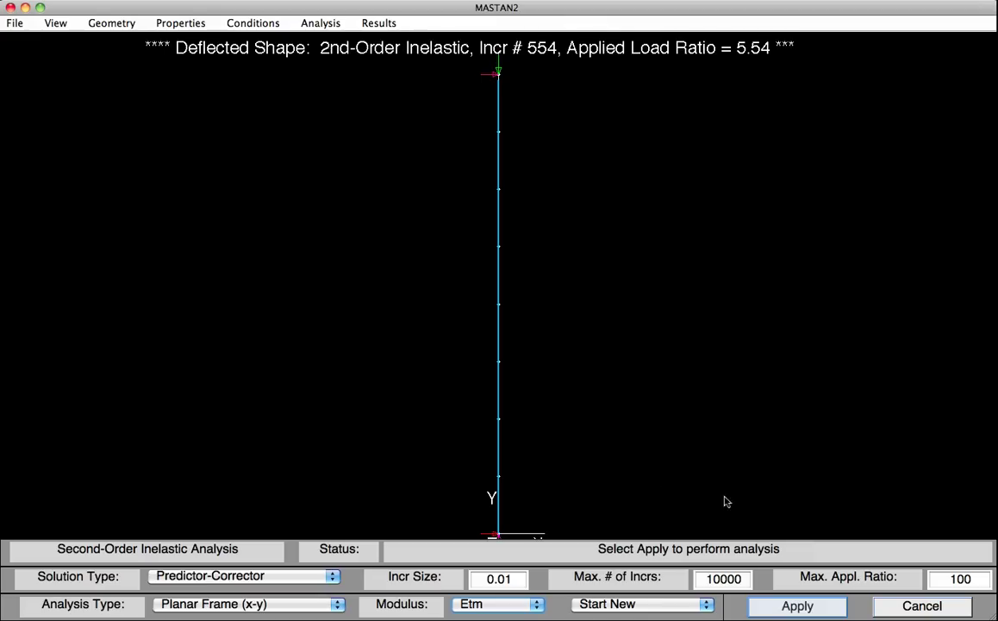
pyautogui.click(770, 608)
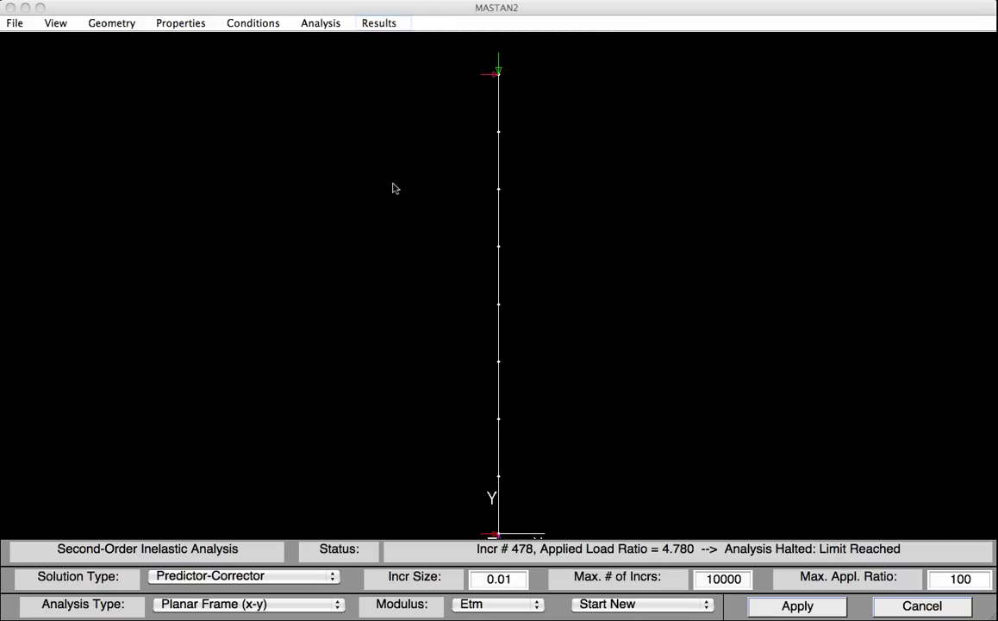
pyautogui.click(385, 25)
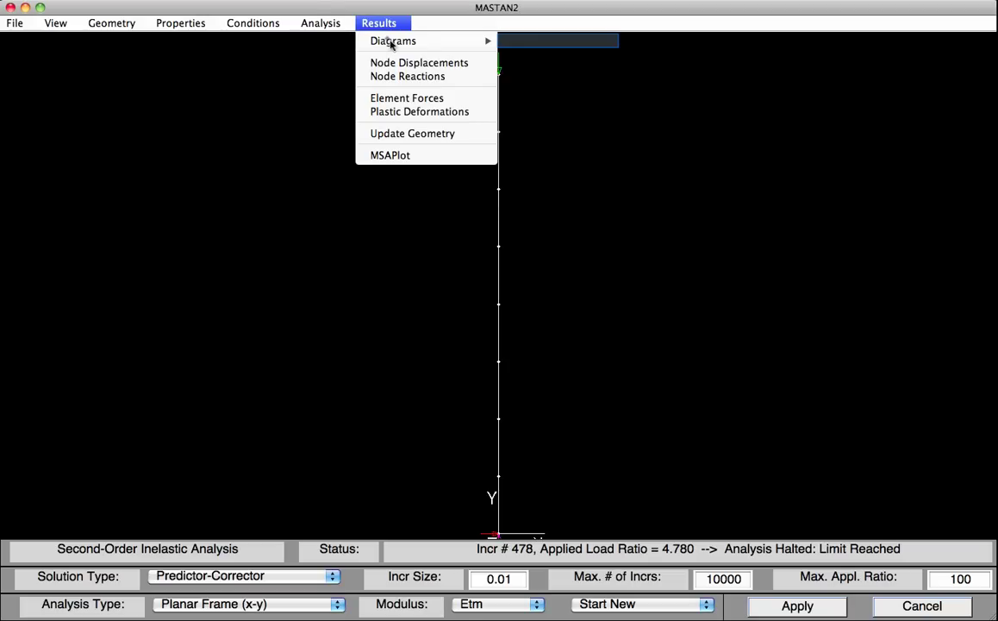
# - Draw the Etm run's deflected shape at increment 478, load ratio 4.78
pyautogui.moveTo(390, 44)
pyautogui.click(528, 63)
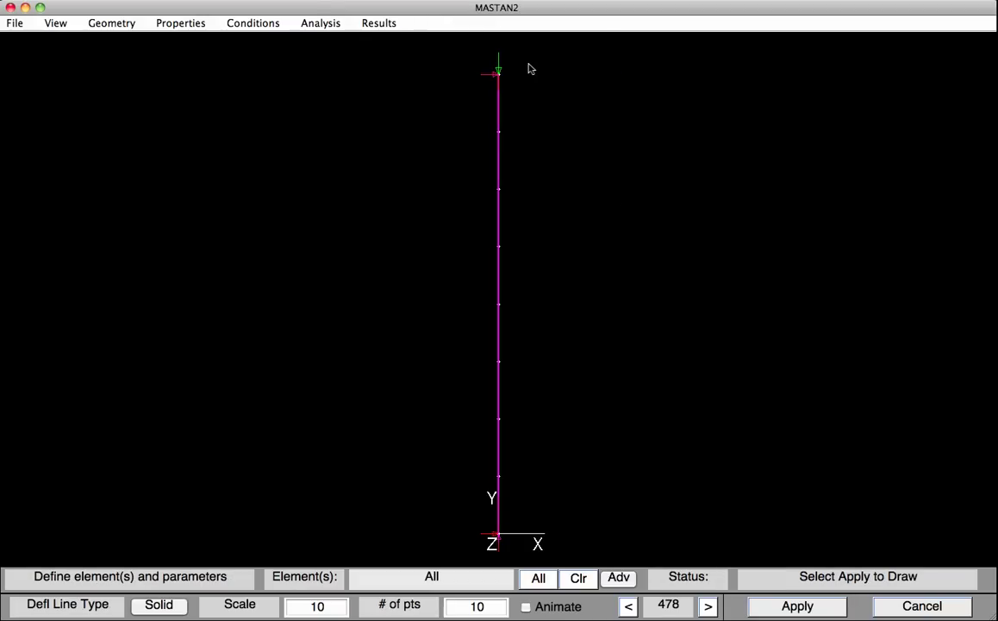
pyautogui.click(784, 607)
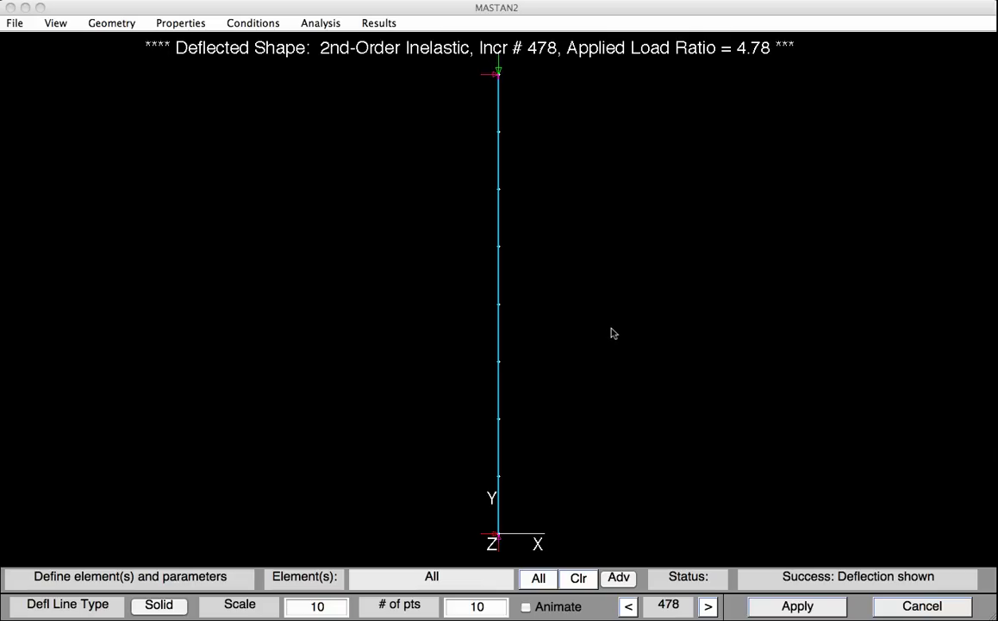
pyautogui.click(310, 24)
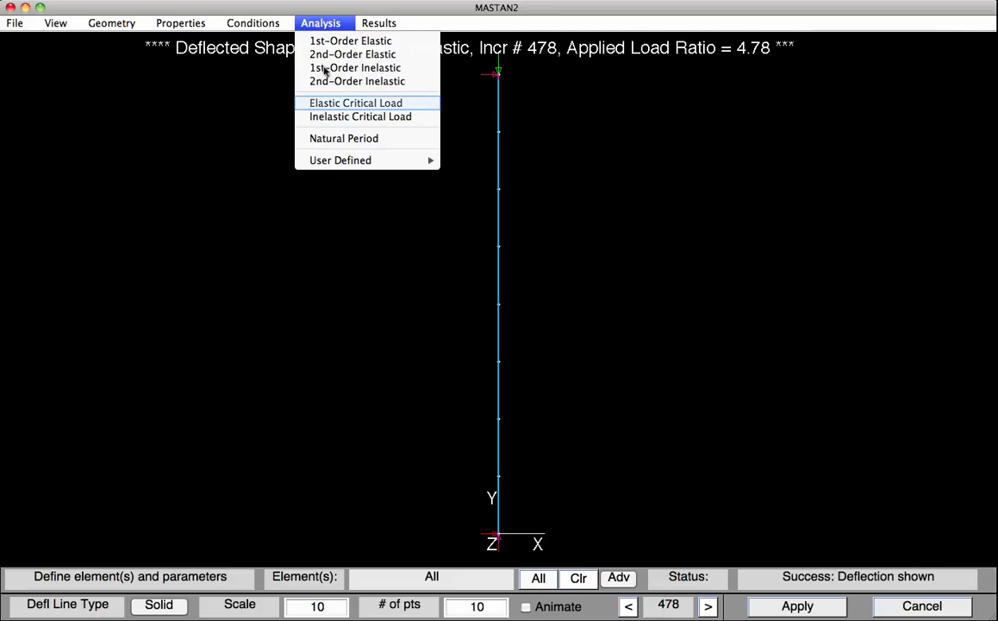
# - Run an elastic critical load analysis on the column as a planar x-y frame
pyautogui.click(325, 105)
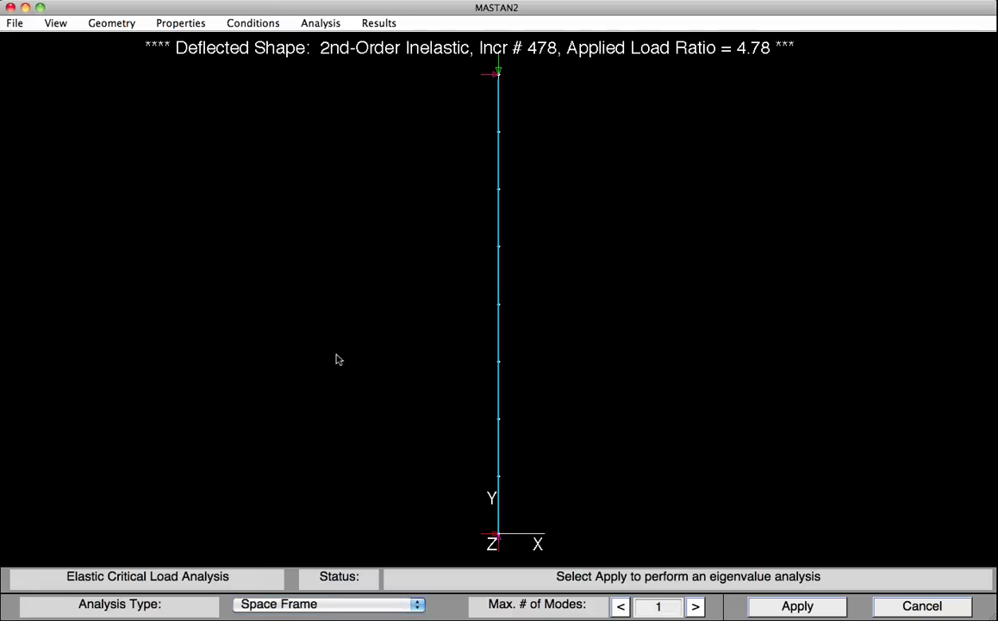
pyautogui.click(338, 606)
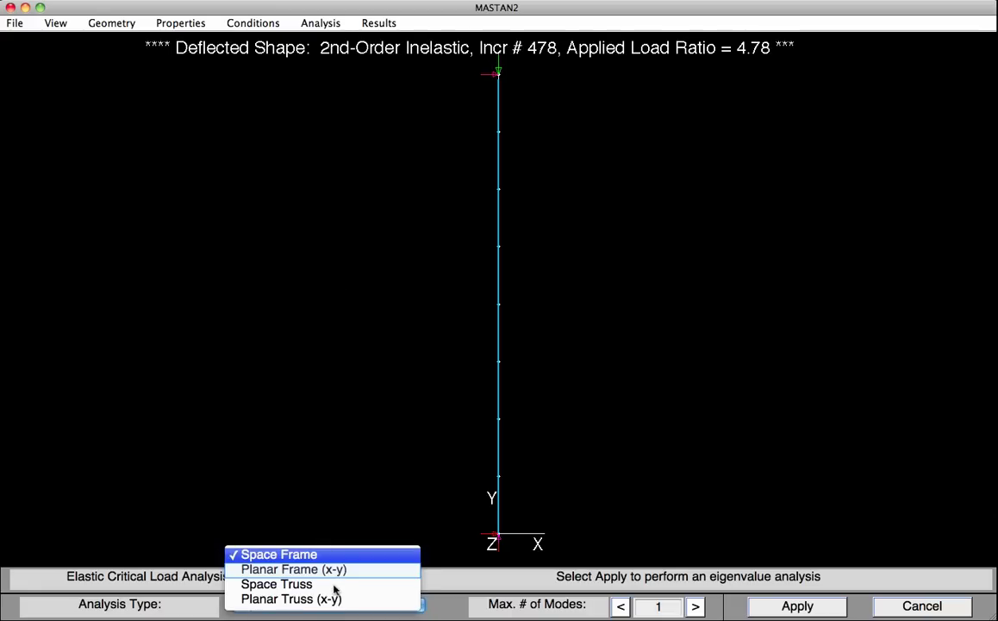
pyautogui.click(333, 573)
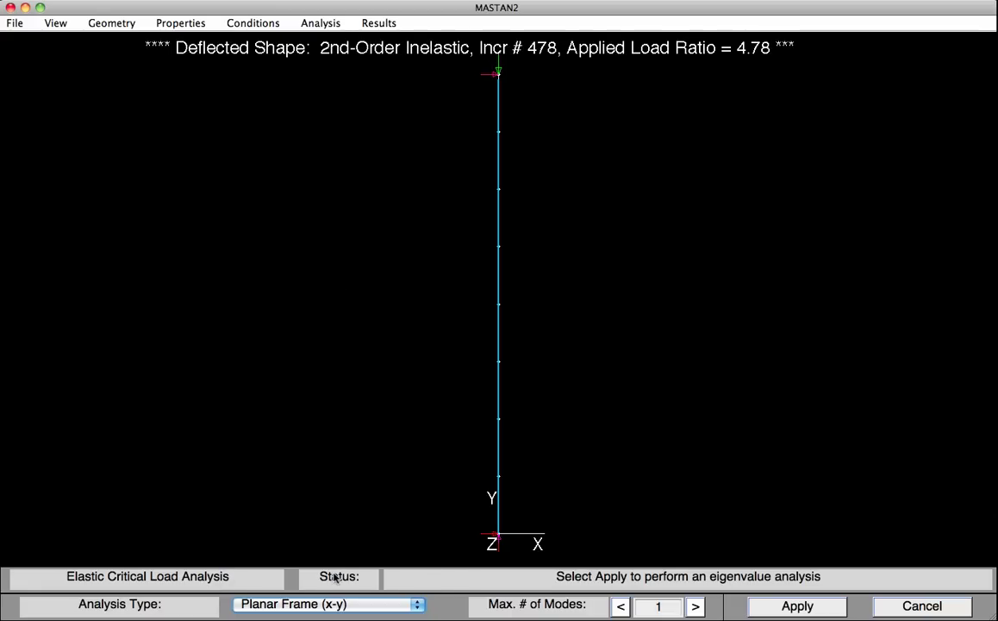
pyautogui.press('Tab')
pyautogui.click(774, 609)
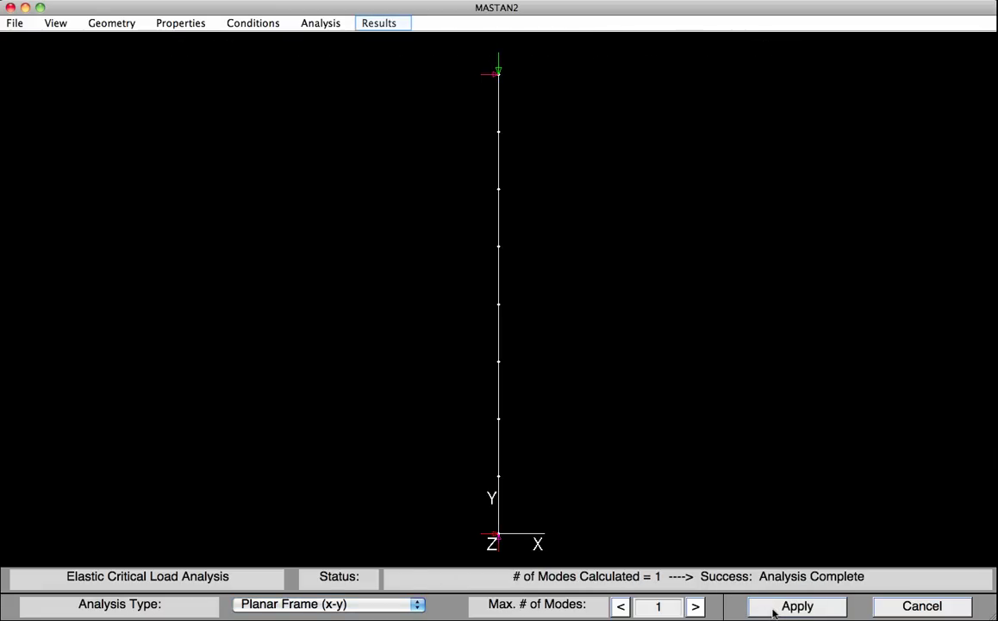
# - Draw the Mode 1 buckled shape at applied load ratio 5.531
pyautogui.click(377, 26)
pyautogui.moveTo(381, 41)
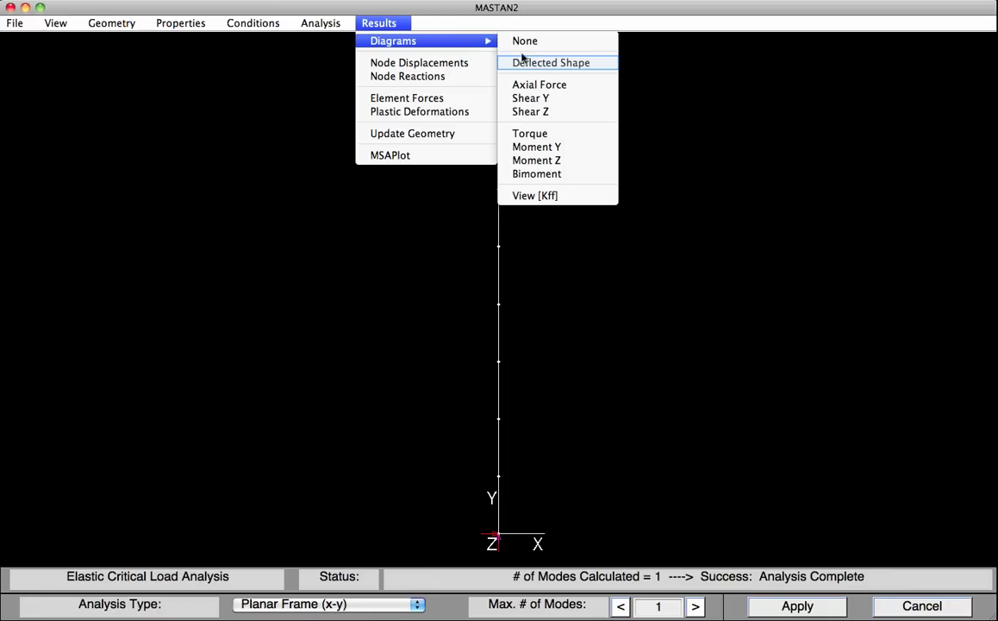
pyautogui.click(530, 65)
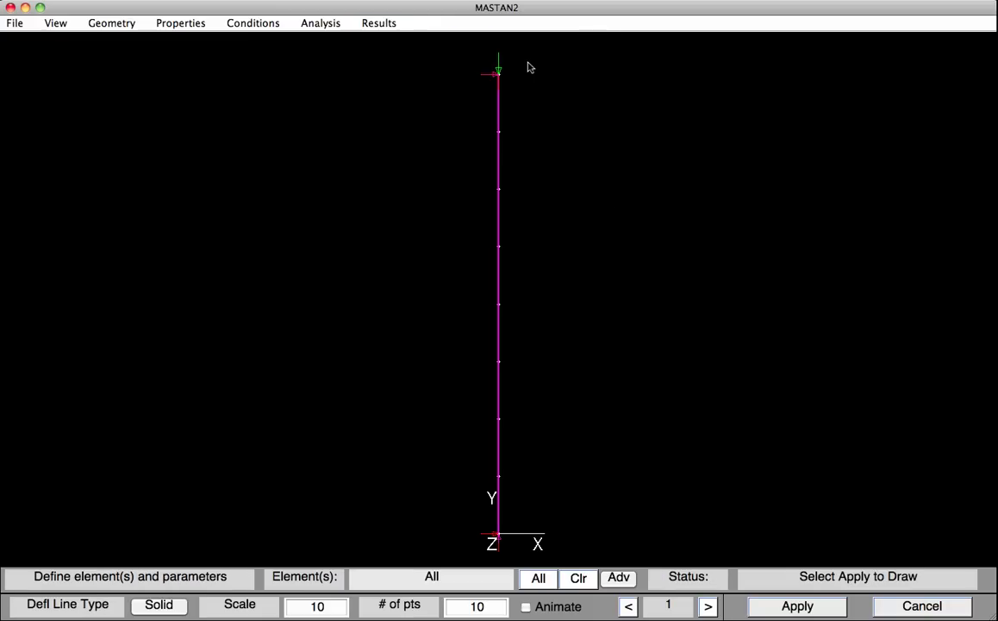
pyautogui.click(771, 607)
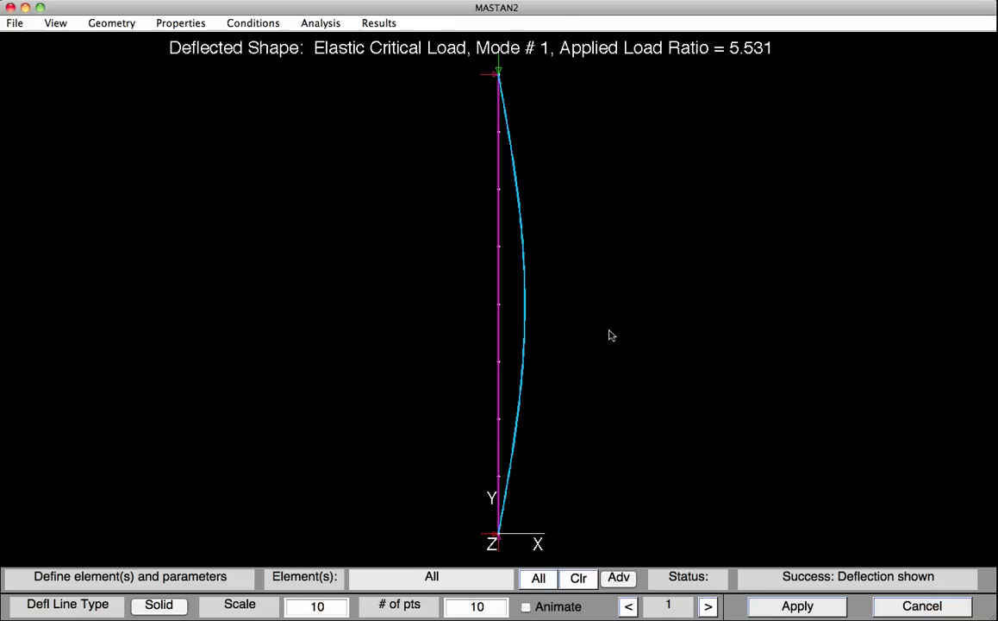
pyautogui.click(312, 23)
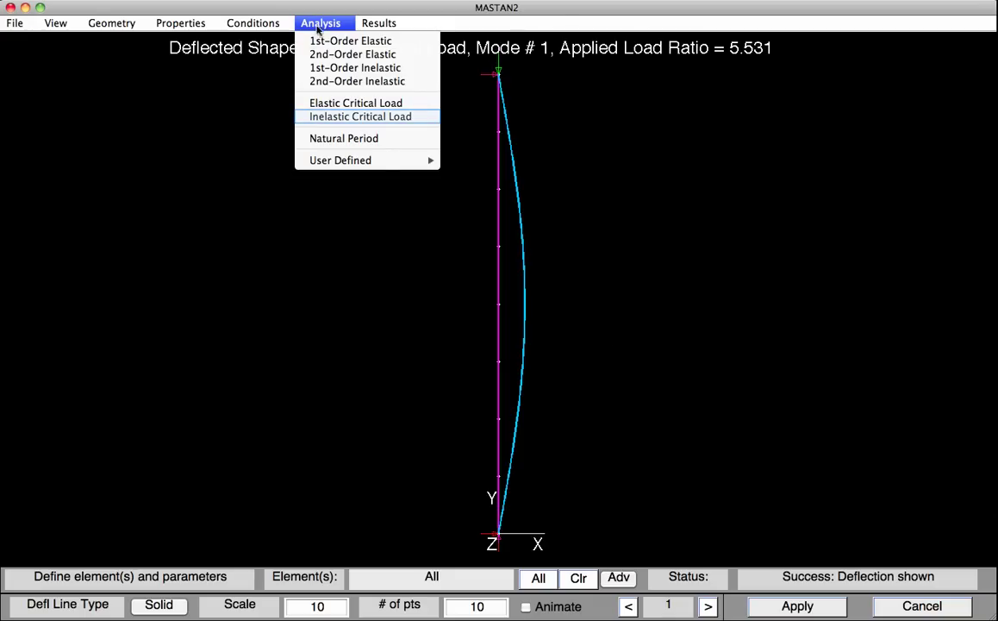
# - Run an inelastic critical load analysis on the column as a planar x-y frame
pyautogui.click(329, 119)
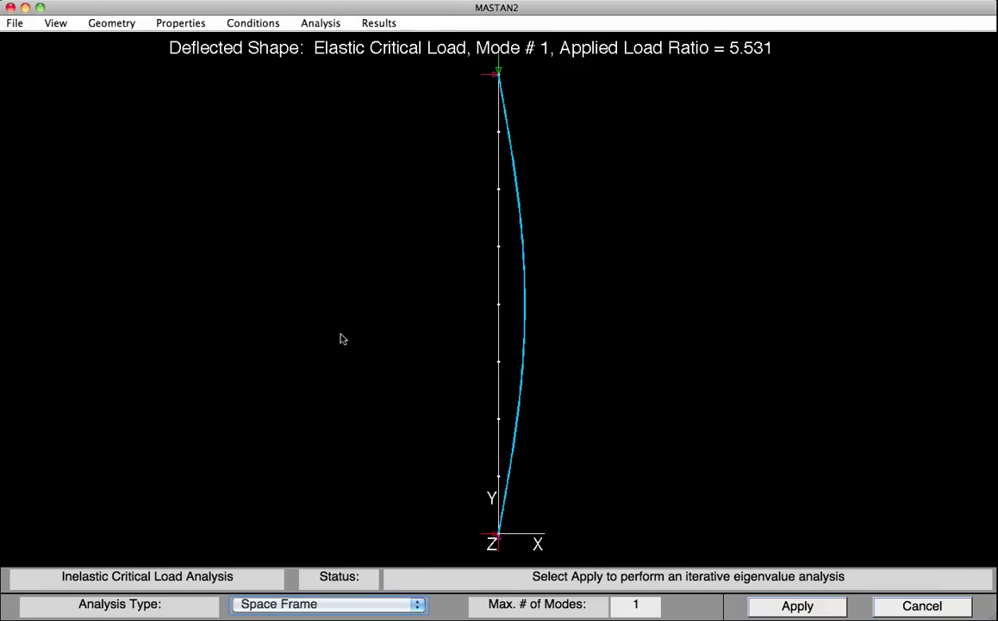
pyautogui.click(343, 608)
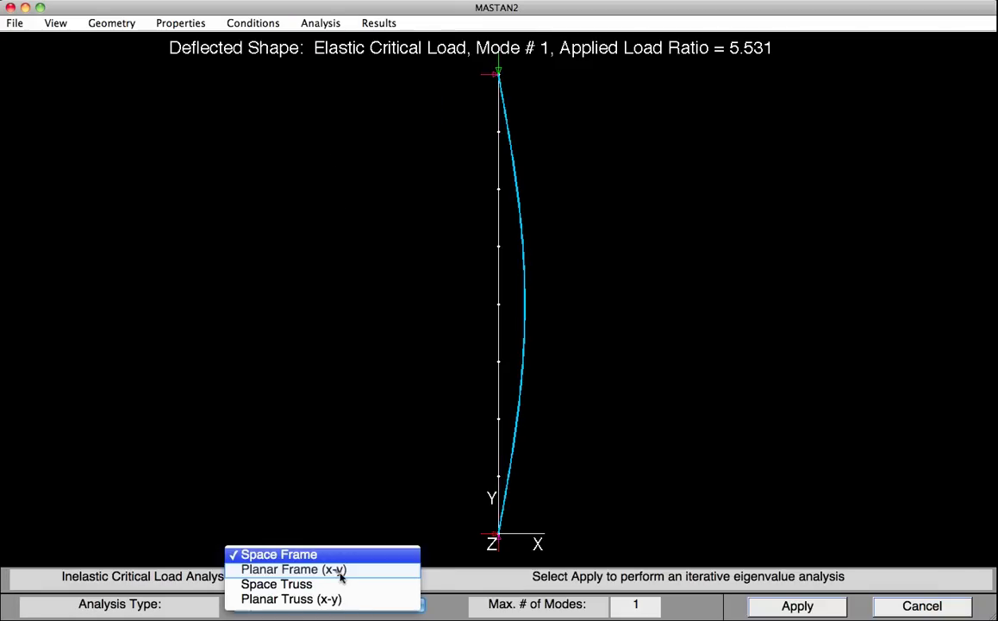
pyautogui.click(342, 570)
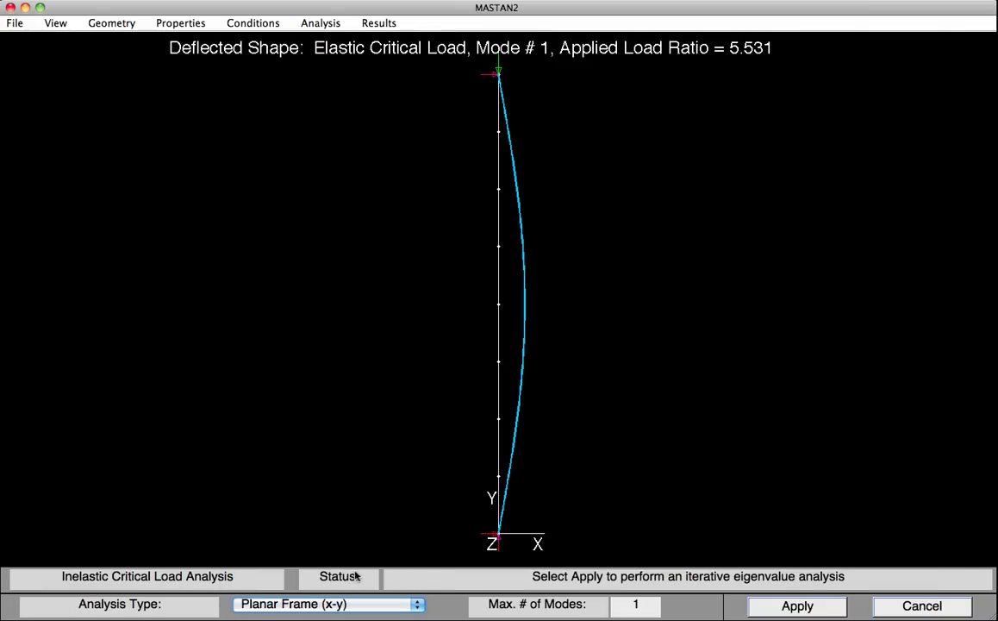
pyautogui.click(772, 606)
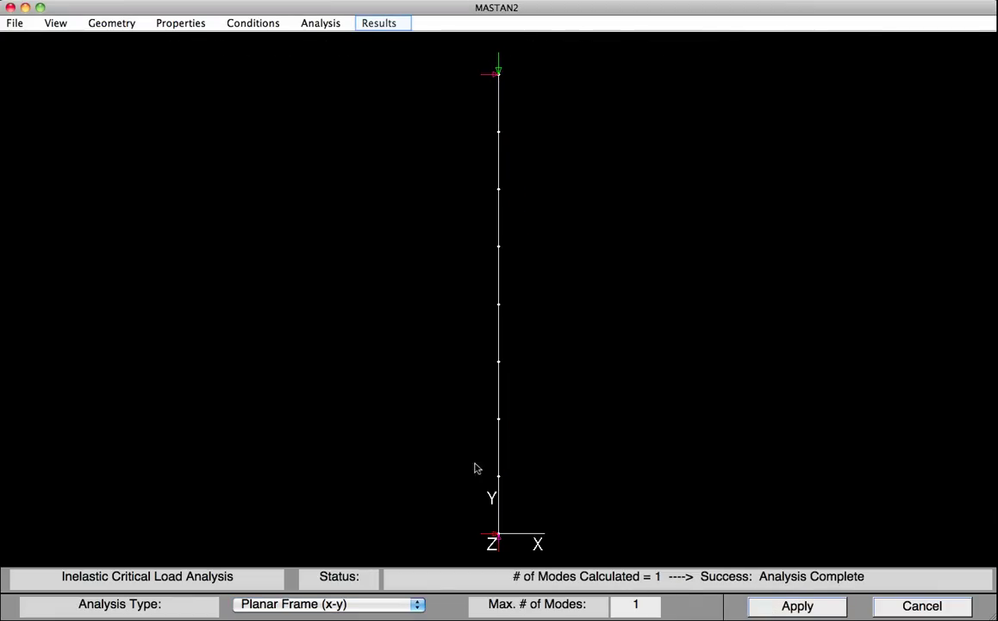
# - Draw the inelastic Mode 1 buckled shape at applied load ratio 5.0507
pyautogui.click(376, 24)
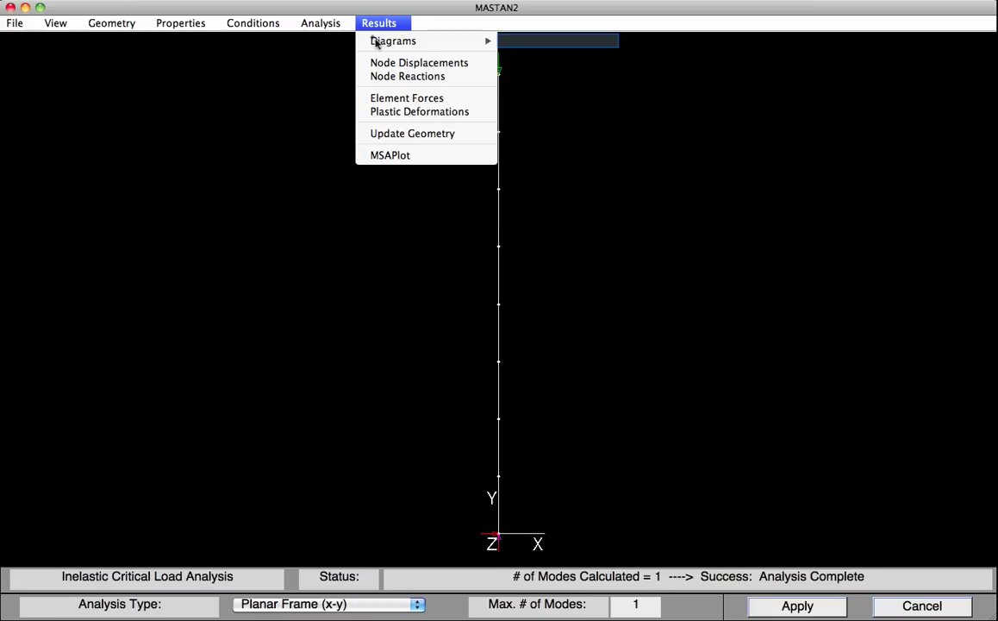
pyautogui.moveTo(377, 43)
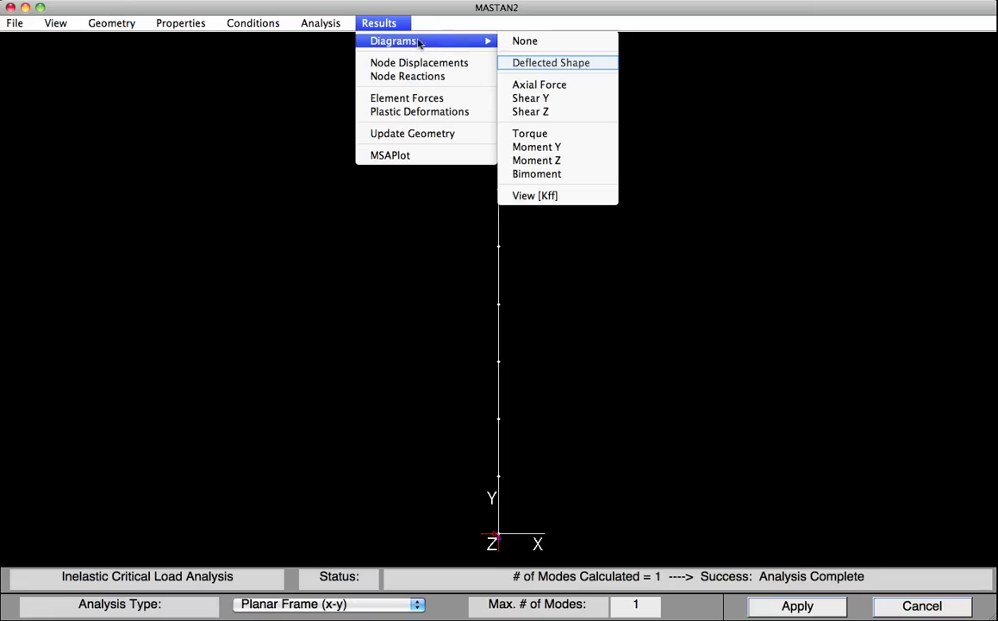
pyautogui.click(556, 64)
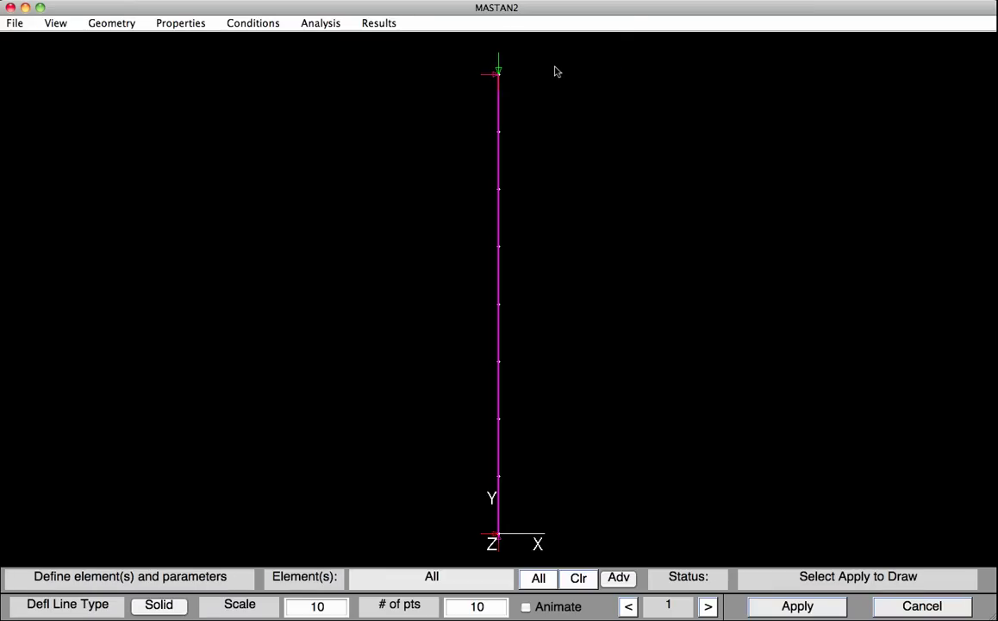
pyautogui.click(773, 606)
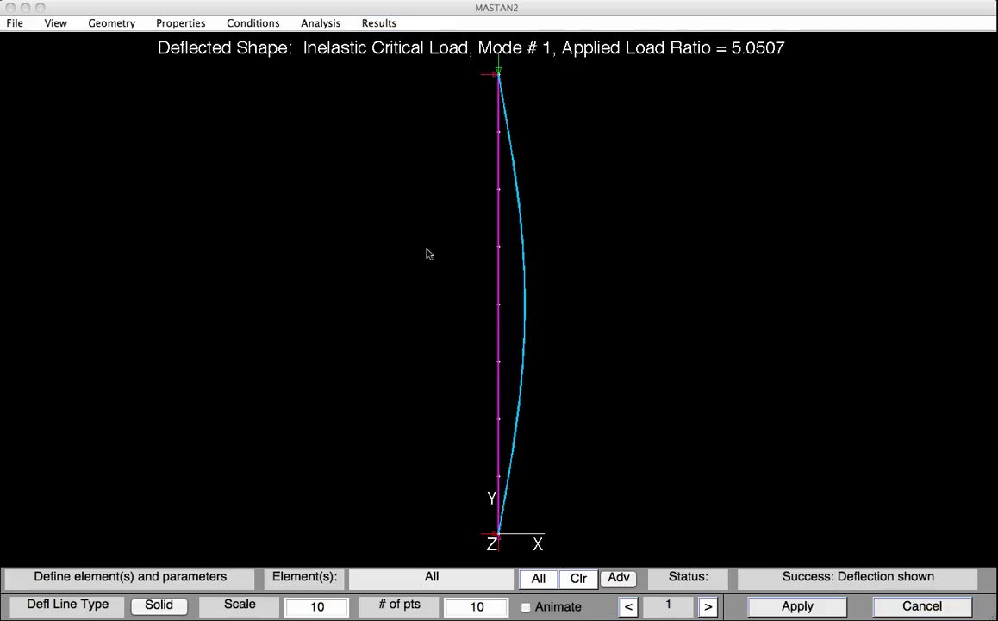
pyautogui.click(369, 27)
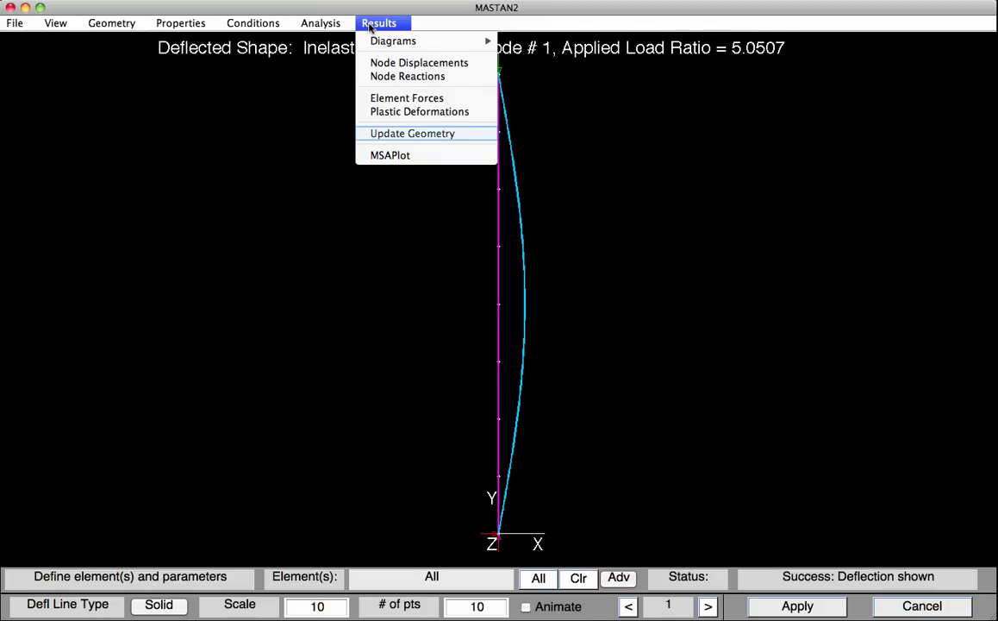
# - Update geometry from the inelastic mode so node 6's x-offset equals 172.8/1000
pyautogui.click(404, 135)
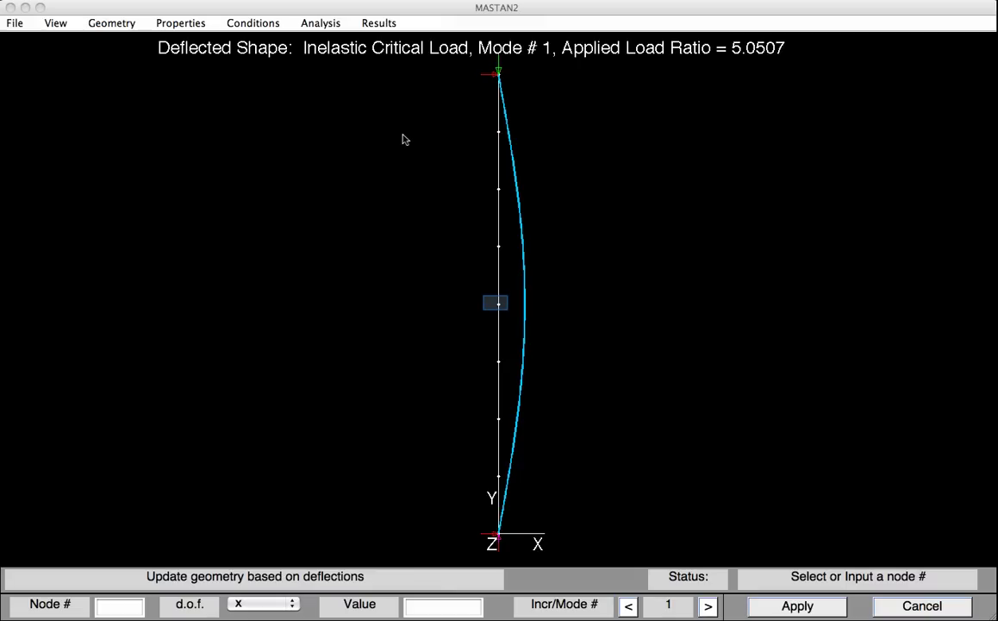
pyautogui.click(499, 306)
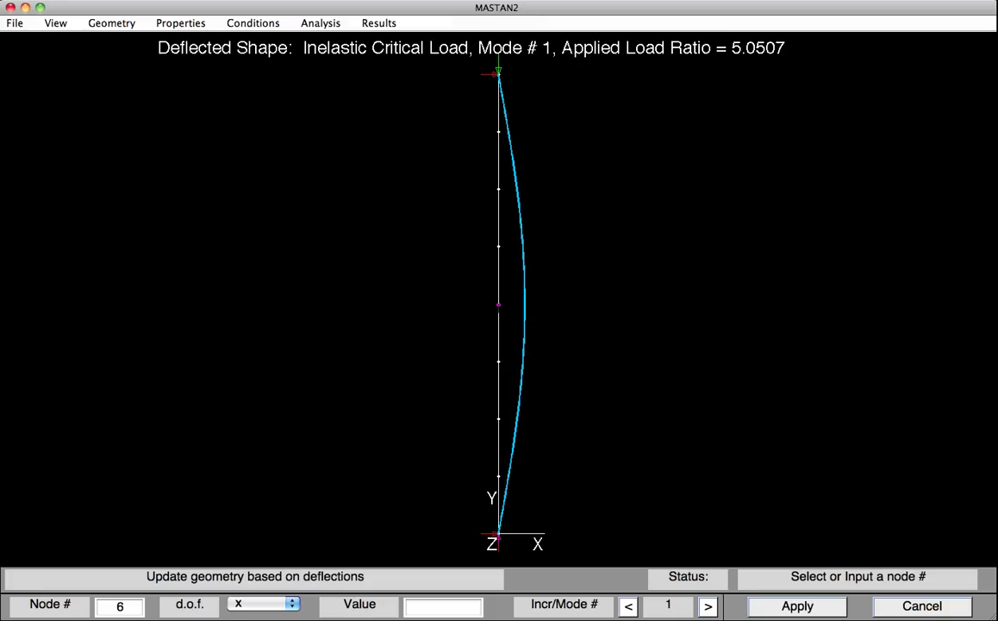
pyautogui.click(443, 606)
pyautogui.click(446, 406)
pyautogui.click(436, 606)
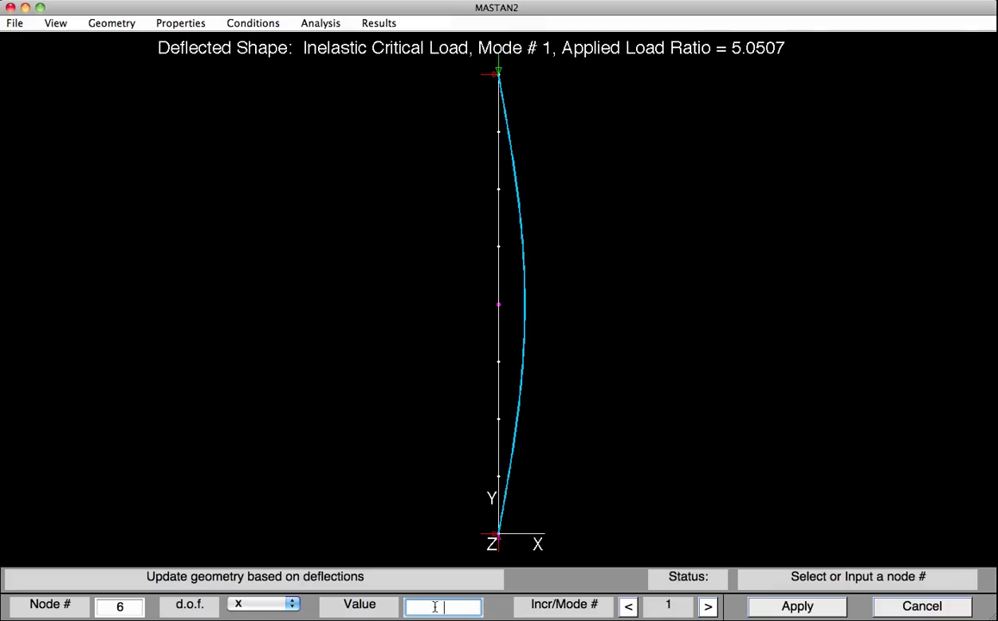
pyautogui.write('172.8/1000')
pyautogui.click(785, 608)
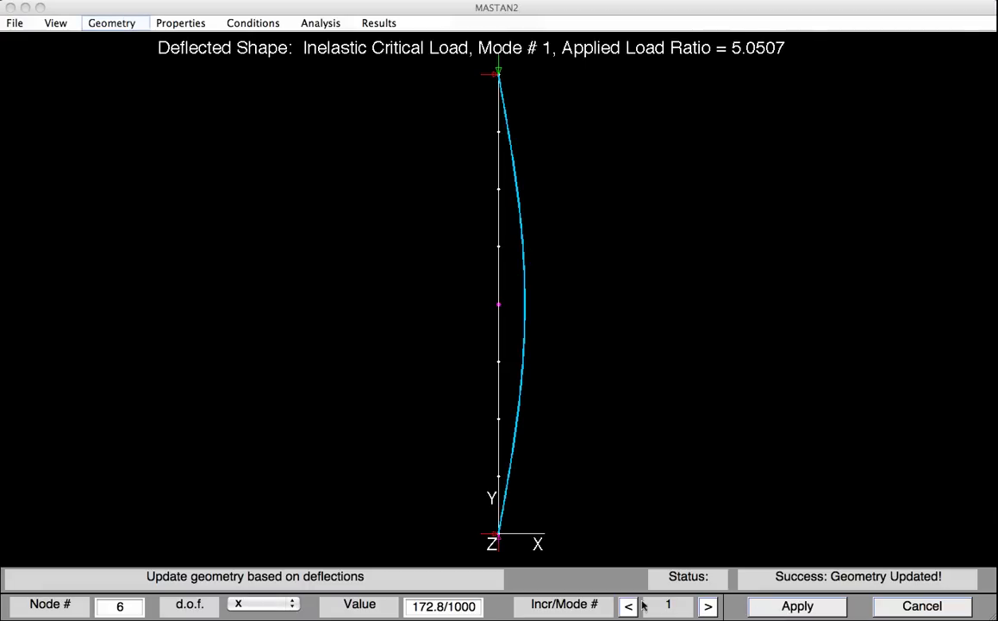
# - Check node coordinates: node 6 at x = 0.1728, nodes 4 and 8 at x = 0.12219
pyautogui.click(112, 24)
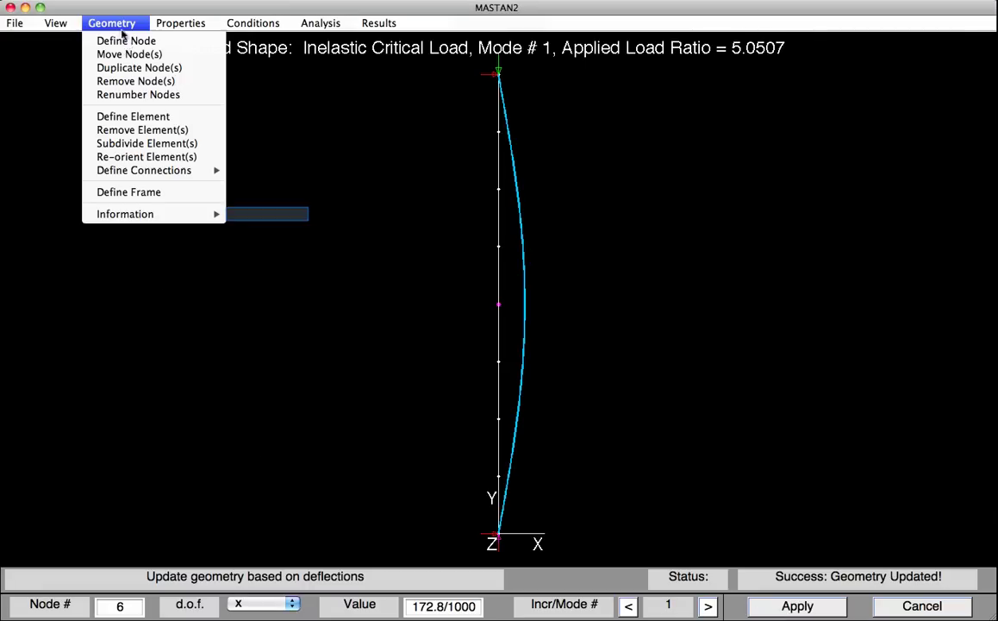
pyautogui.moveTo(166, 215)
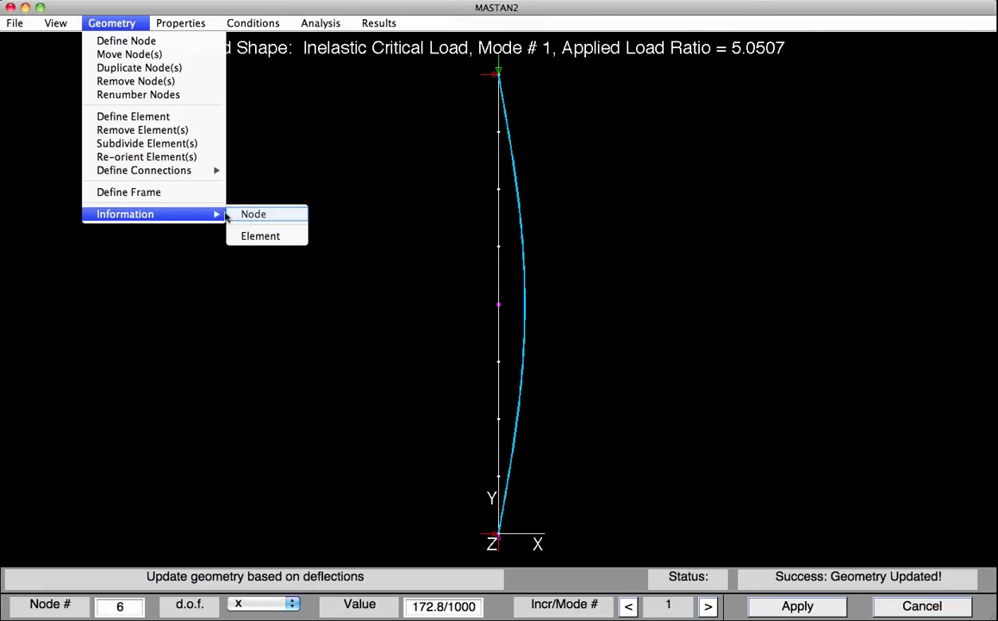
pyautogui.click(258, 214)
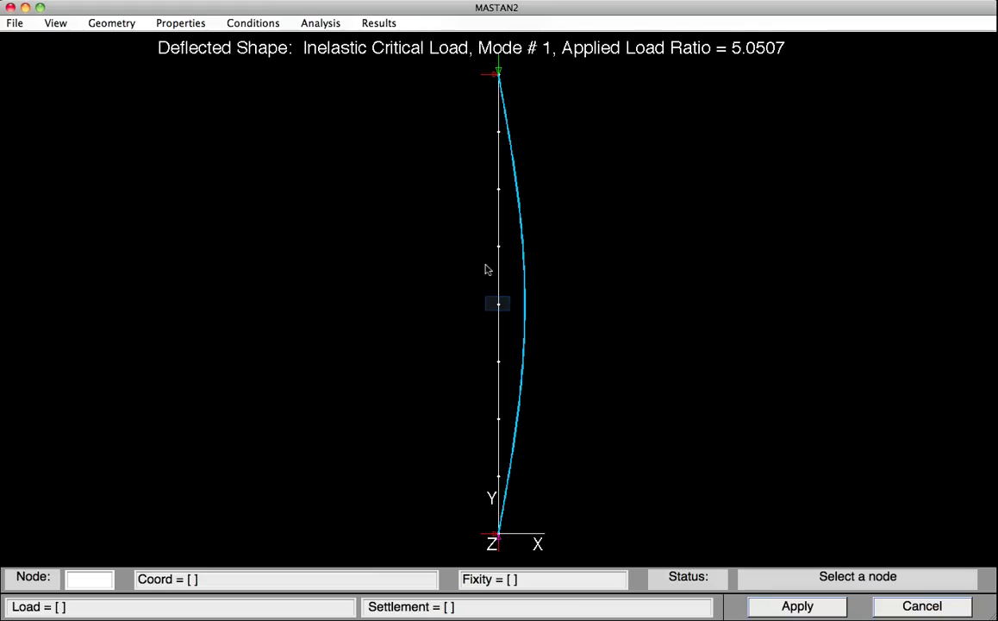
pyautogui.click(499, 307)
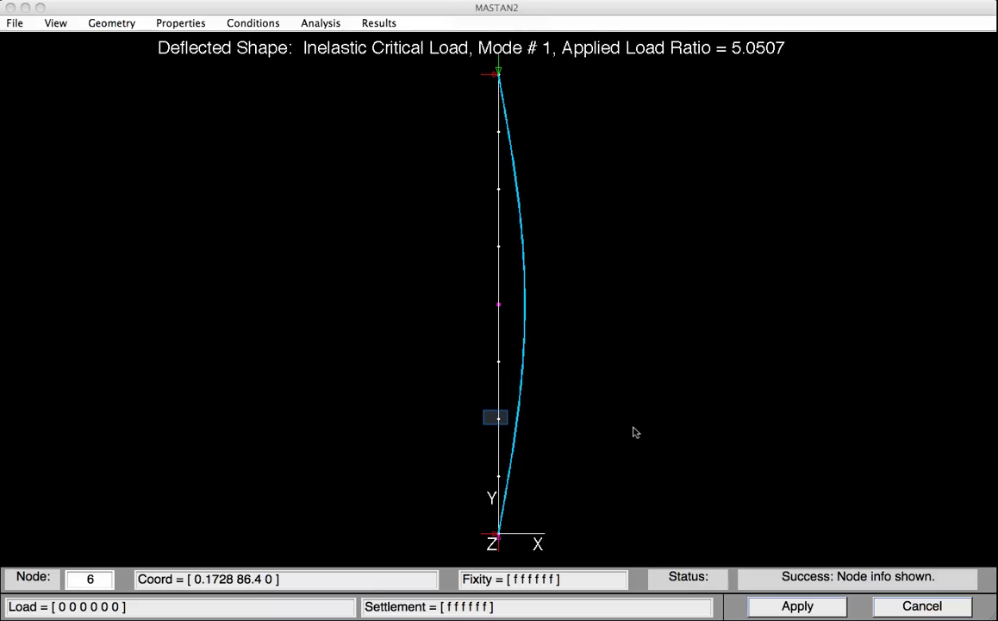
pyautogui.click(498, 420)
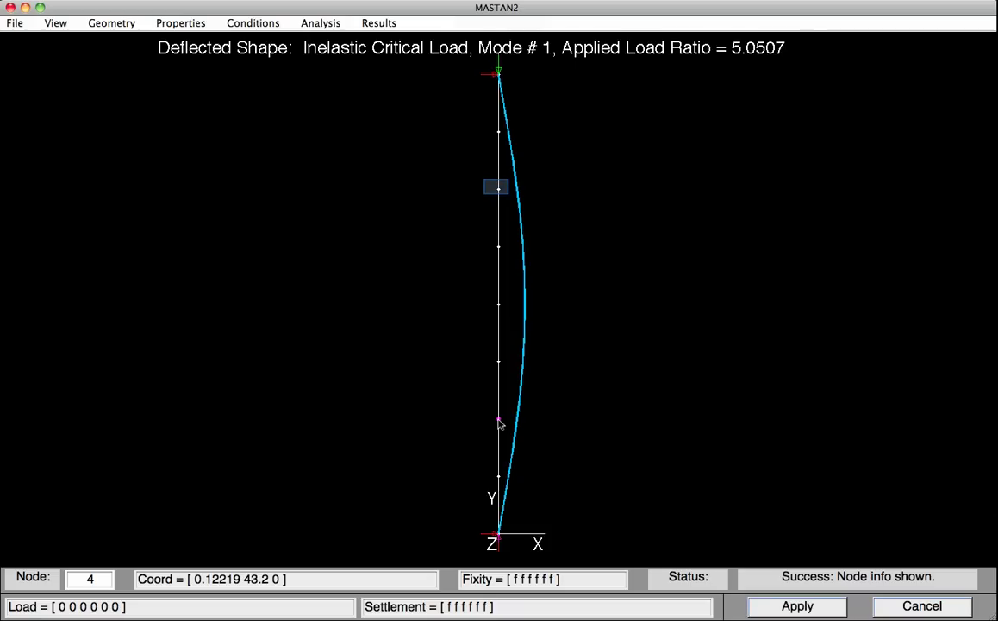
pyautogui.click(498, 189)
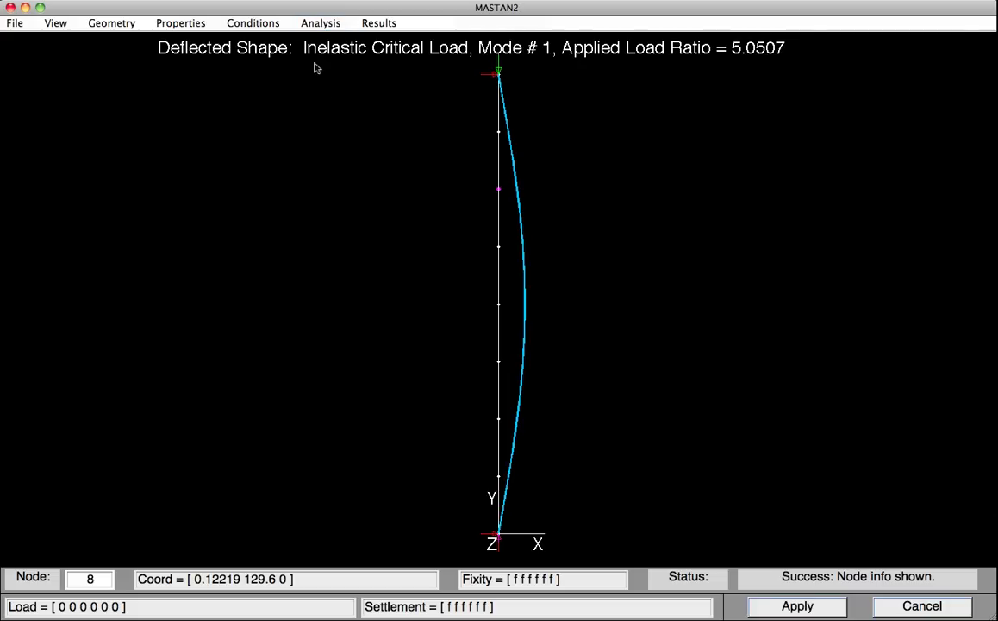
pyautogui.click(313, 24)
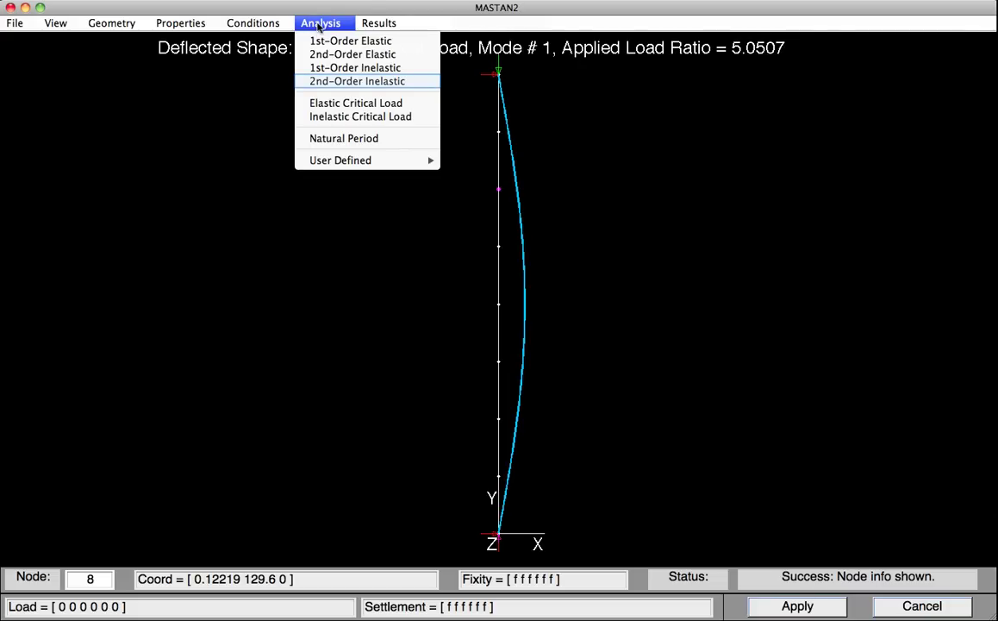
# - Rerun the 2nd-order inelastic analysis on the imperfect column and draw its bowed shape at ratio 3.84
pyautogui.click(334, 81)
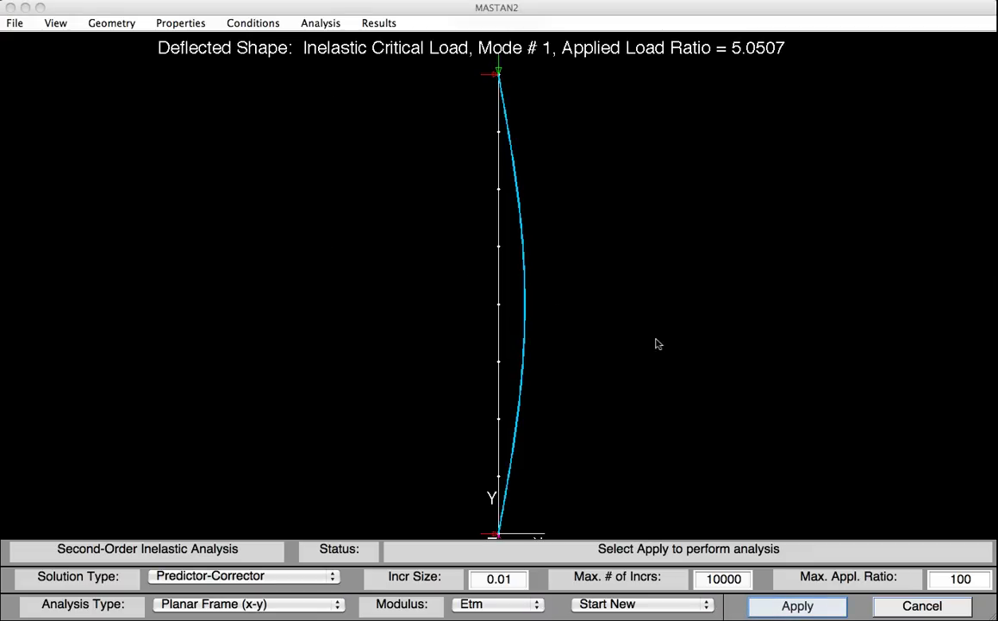
pyautogui.click(776, 606)
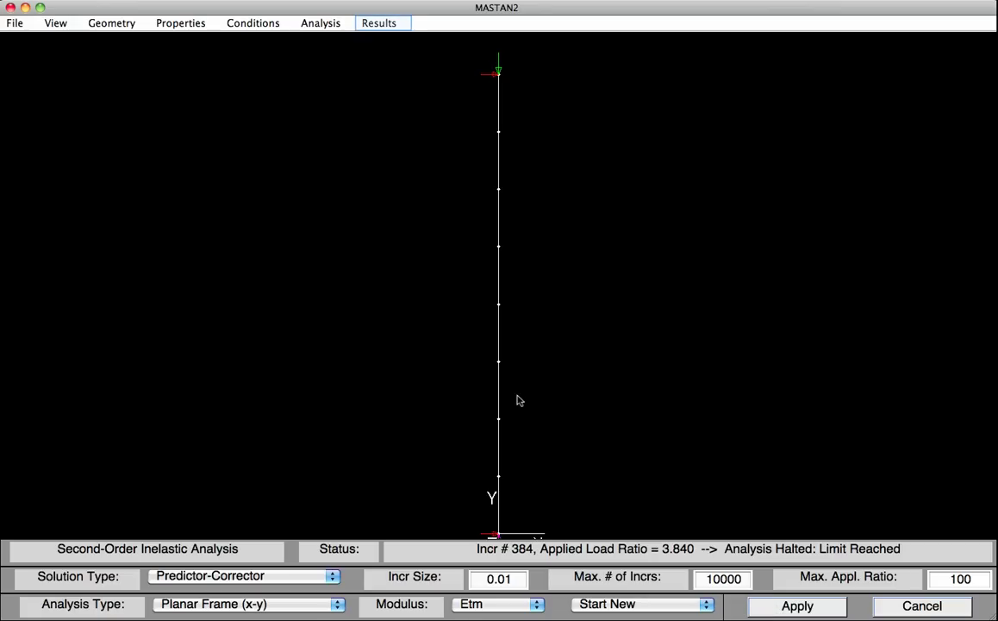
pyautogui.click(379, 26)
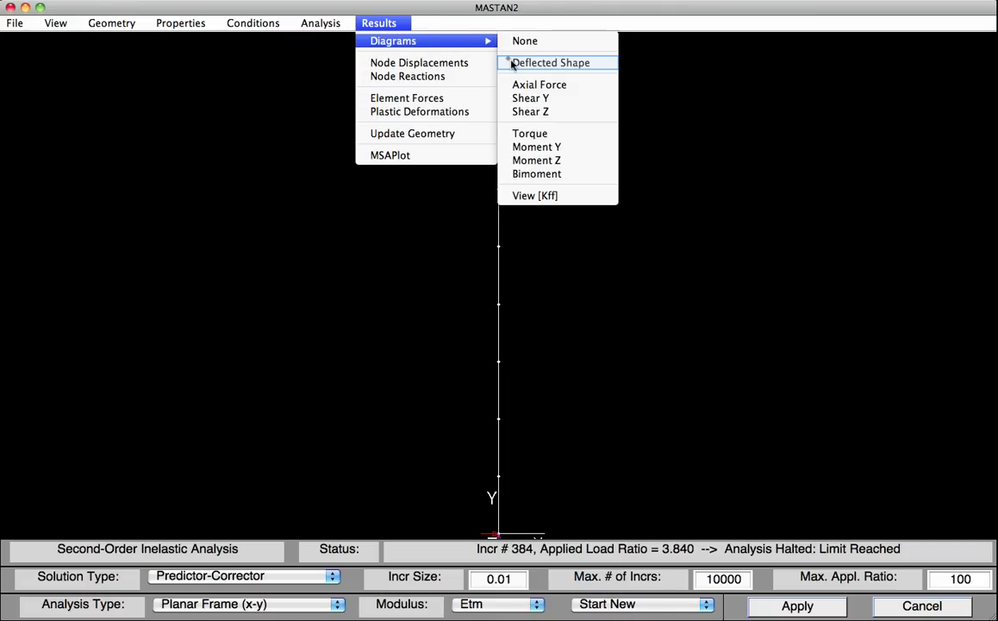
pyautogui.click(512, 62)
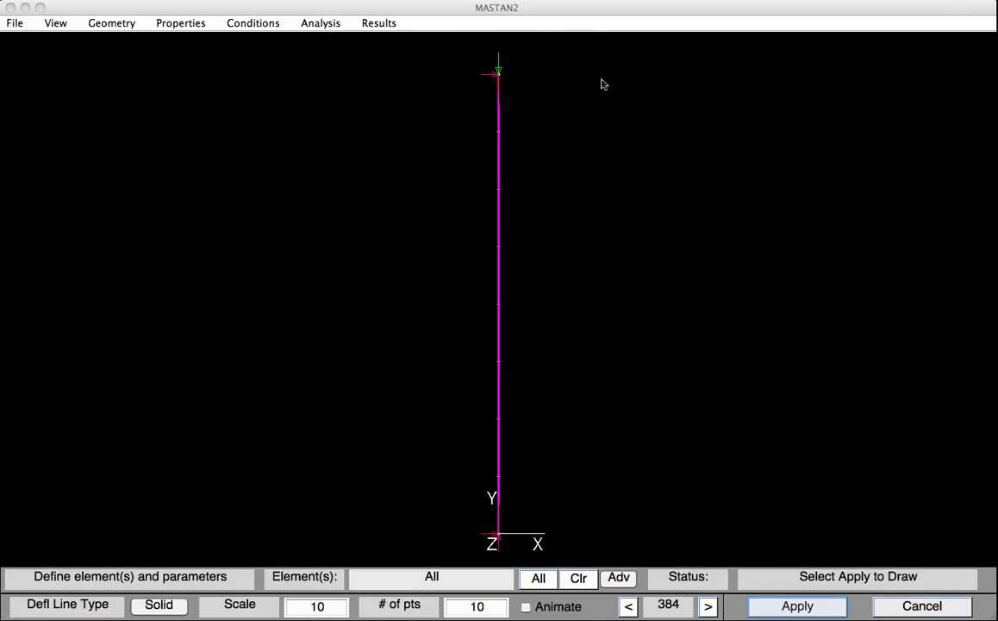
pyautogui.click(794, 606)
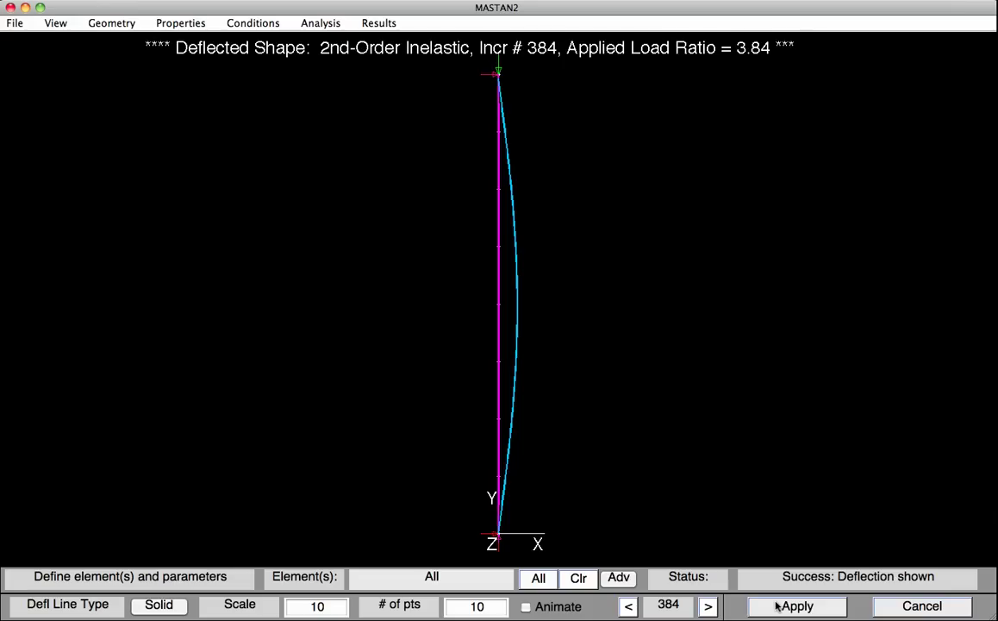